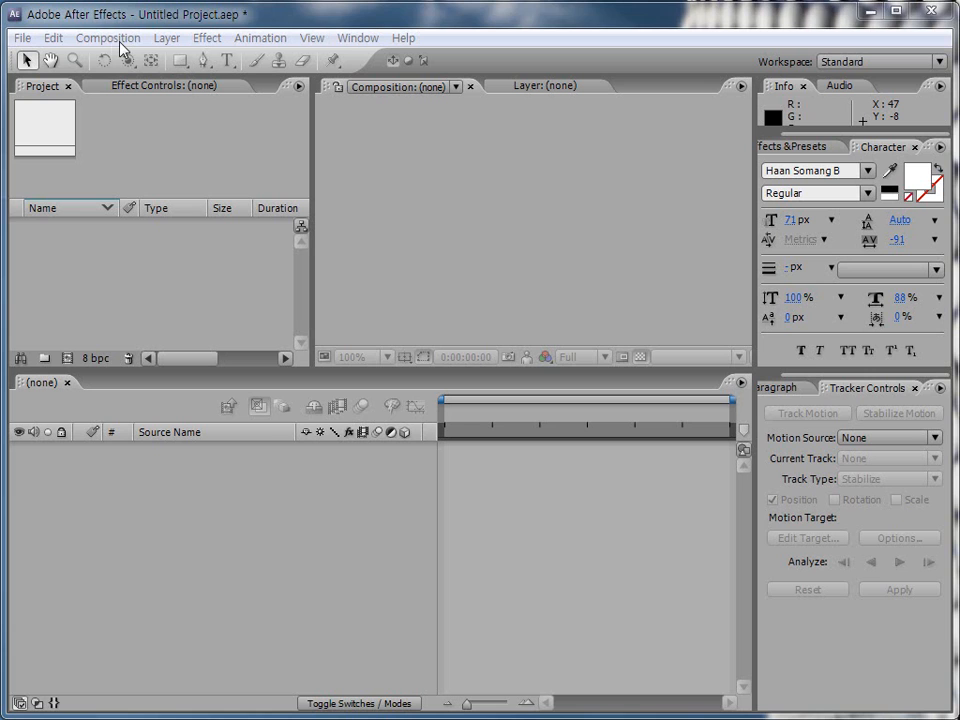
Create a composition named "모션 트래킹 설명하기" with width 320 and height 240.
{"action": "left_click", "coordinate": [172, 516]}
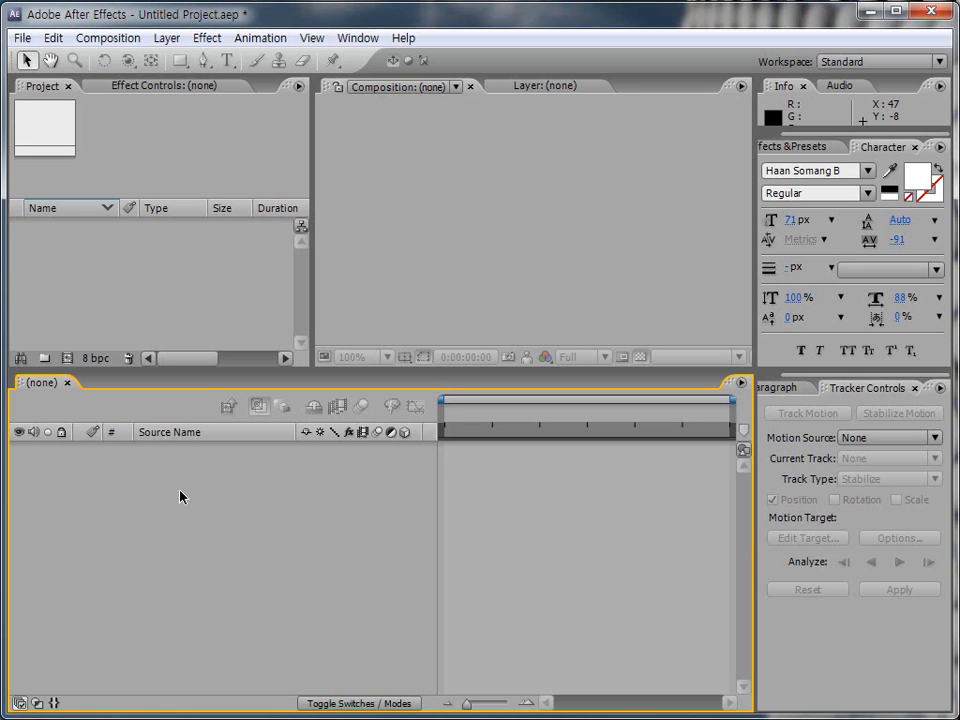
{"action": "key", "text": "ctrl+n"}
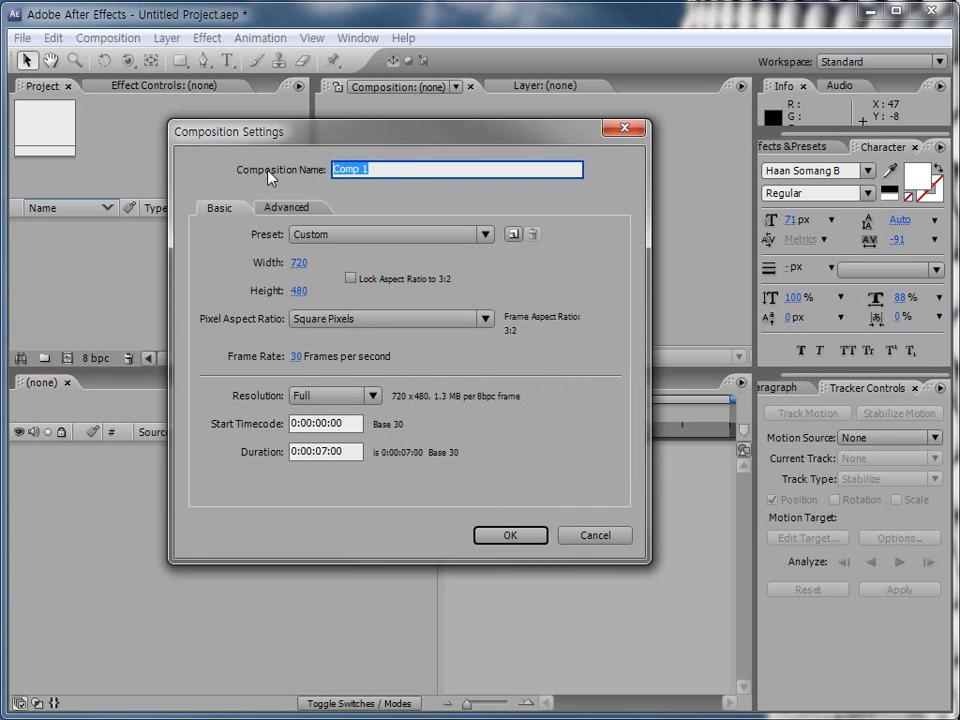
{"action": "type", "text": "모션 트래킹"}
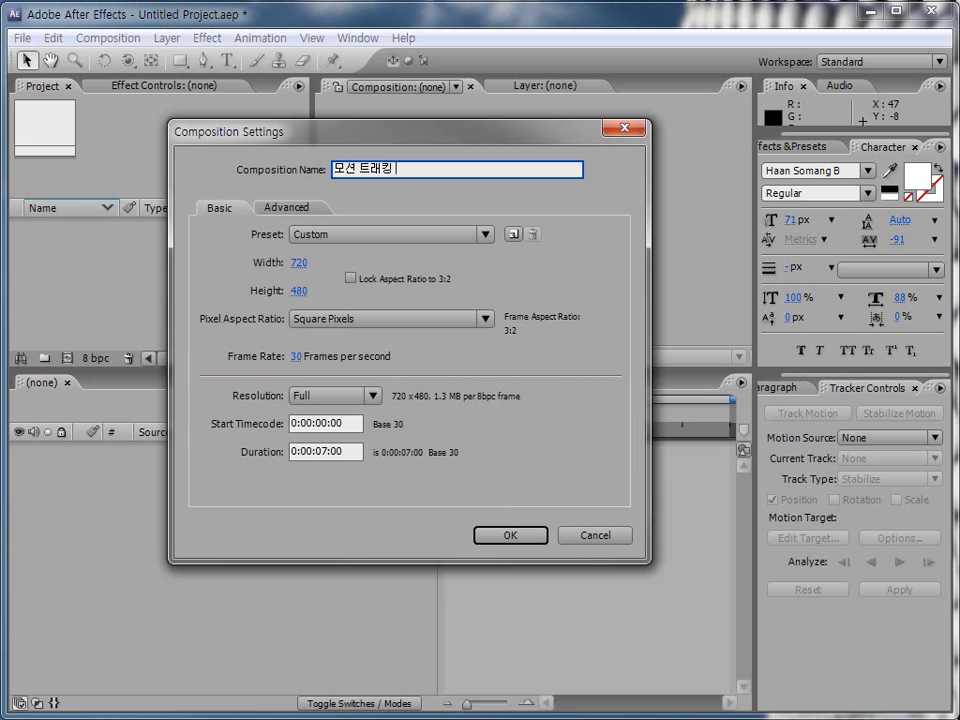
{"action": "type", "text": " 셀명하기"}
{"action": "left_click", "coordinate": [295, 265]}
{"action": "type", "text": "320"}
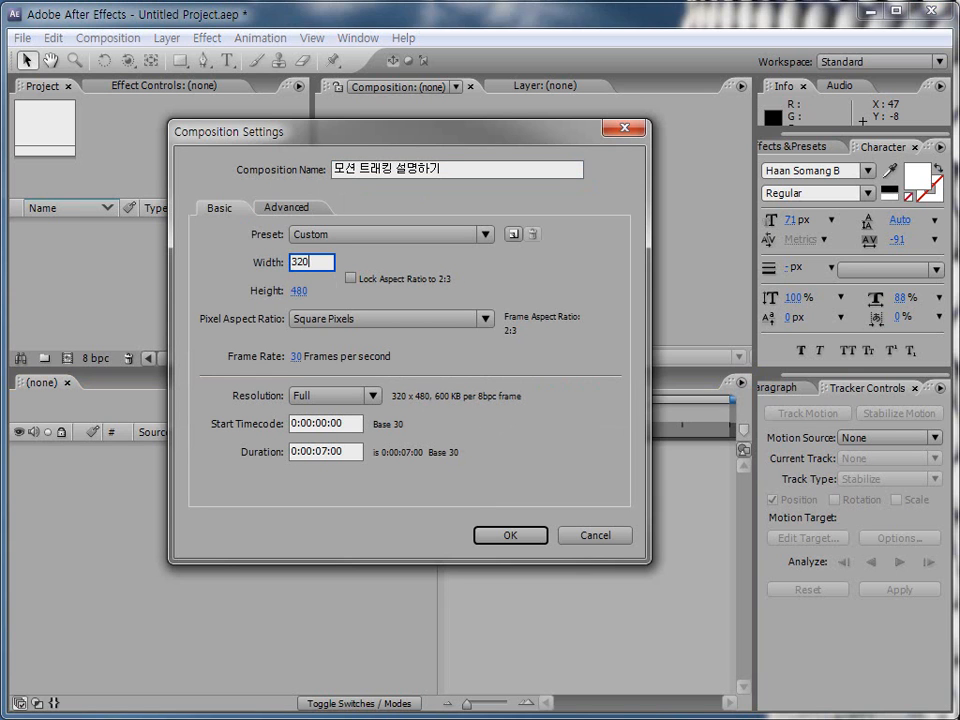
{"action": "key", "text": "Tab"}
{"action": "type", "text": "240"}
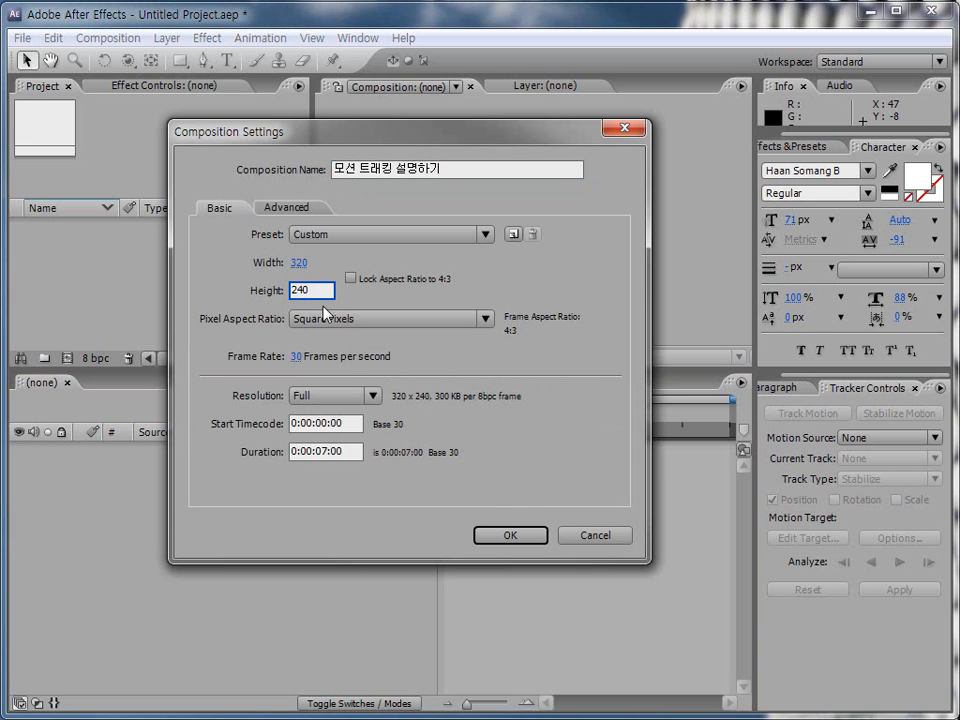
{"action": "left_click", "coordinate": [496, 537]}
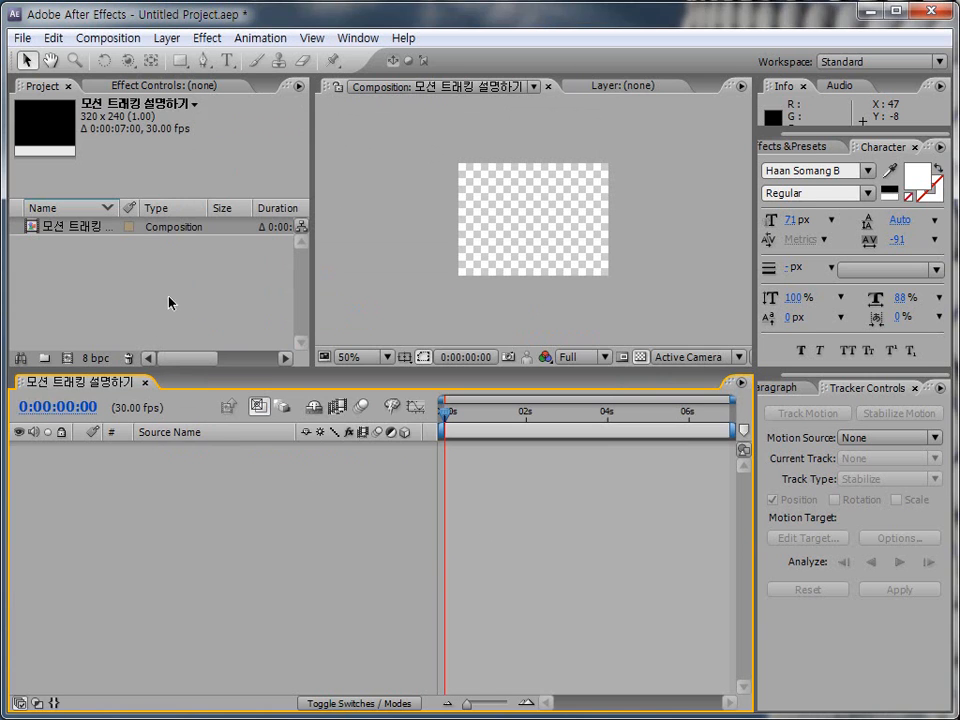
{"action": "left_click", "coordinate": [388, 359]}
{"action": "left_click", "coordinate": [381, 570]}
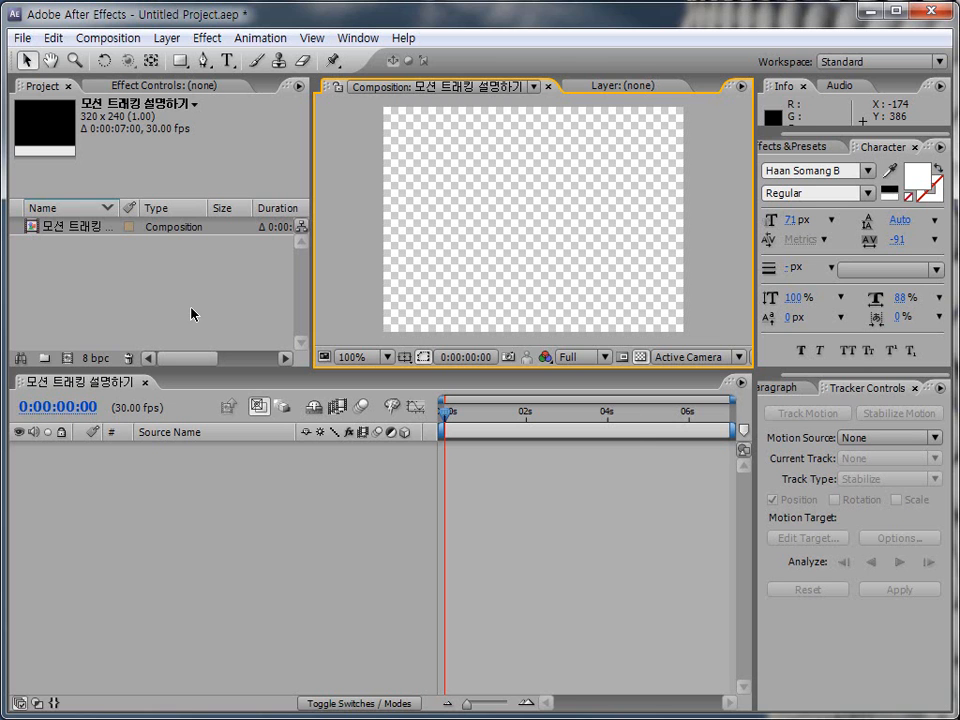
{"action": "double_click", "coordinate": [103, 274]}
{"action": "left_click", "coordinate": [190, 203]}
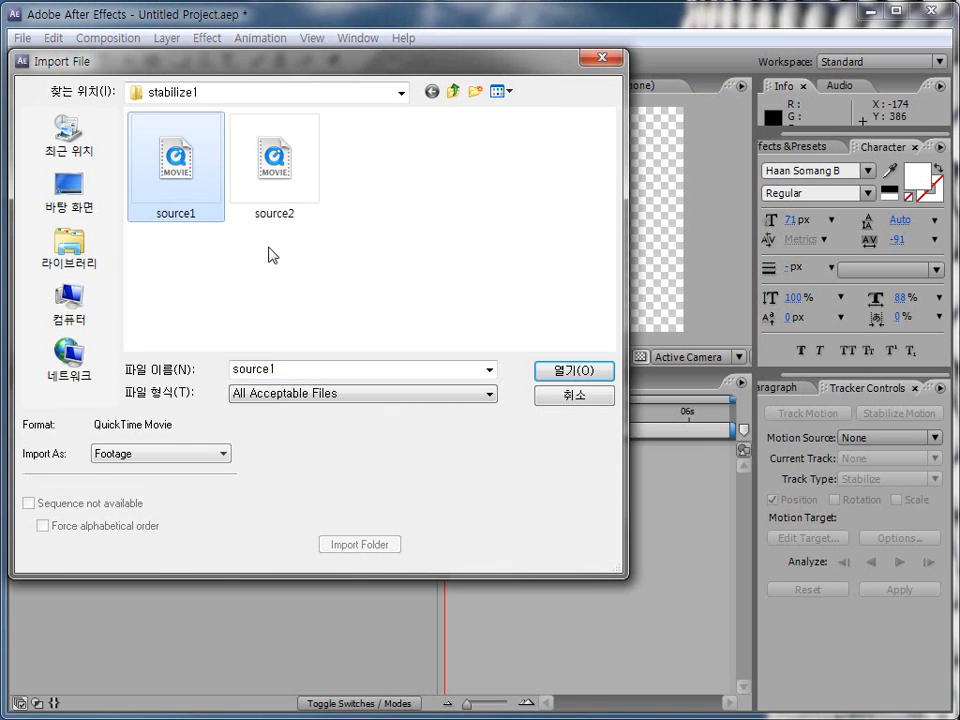
{"action": "left_click", "coordinate": [561, 399]}
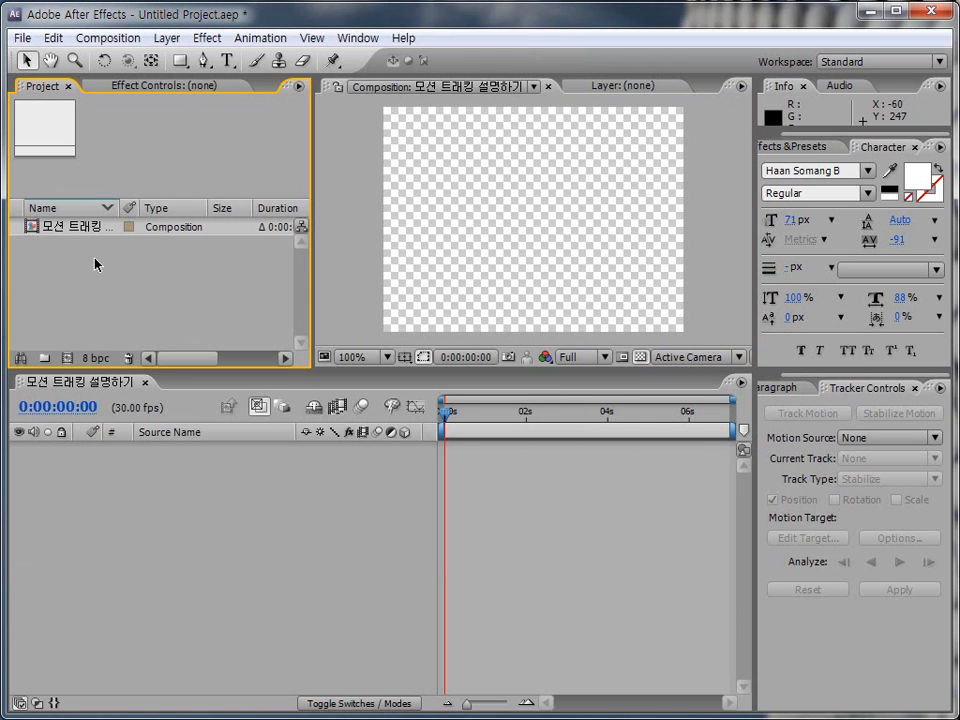
{"action": "key", "text": "ctrl+shift+d"}
{"action": "mouse_move", "coordinate": [133, 308]}
{"action": "left_mouse_down"}
{"action": "mouse_move", "coordinate": [102, 313]}
{"action": "mouse_move", "coordinate": [147, 297]}
{"action": "left_mouse_up"}
{"action": "key", "text": "Escape"}
Import the source1 movie as footage and add it as a layer in the composition's timeline.
{"action": "double_click", "coordinate": [114, 272]}
{"action": "left_click", "coordinate": [167, 189]}
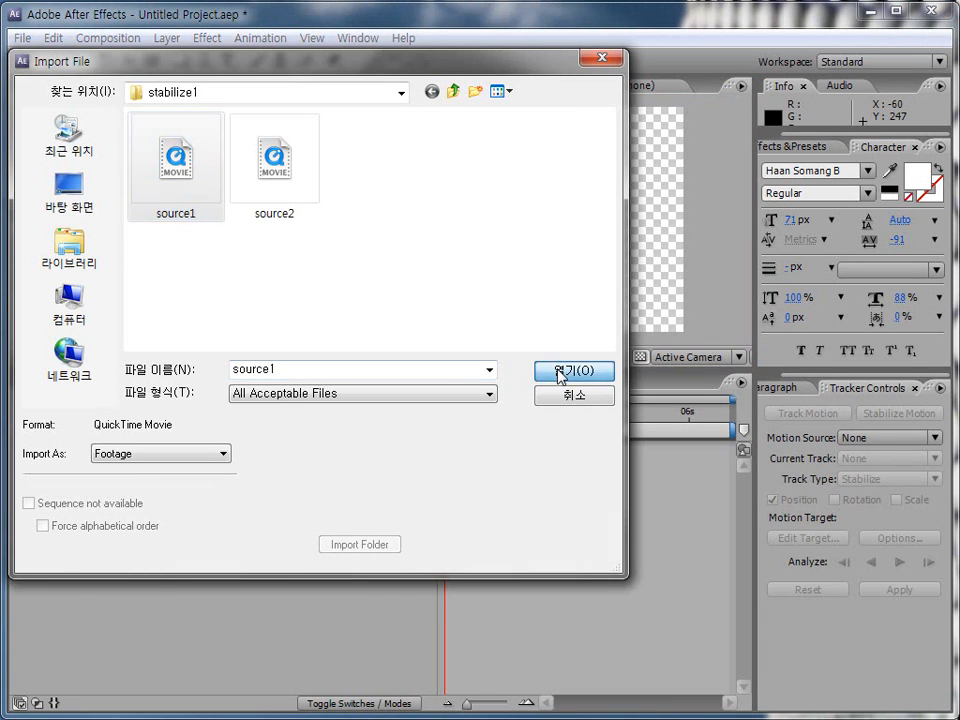
{"action": "left_click", "coordinate": [560, 376]}
{"action": "left_click_drag", "start_coordinate": [55, 227], "coordinate": [86, 464]}
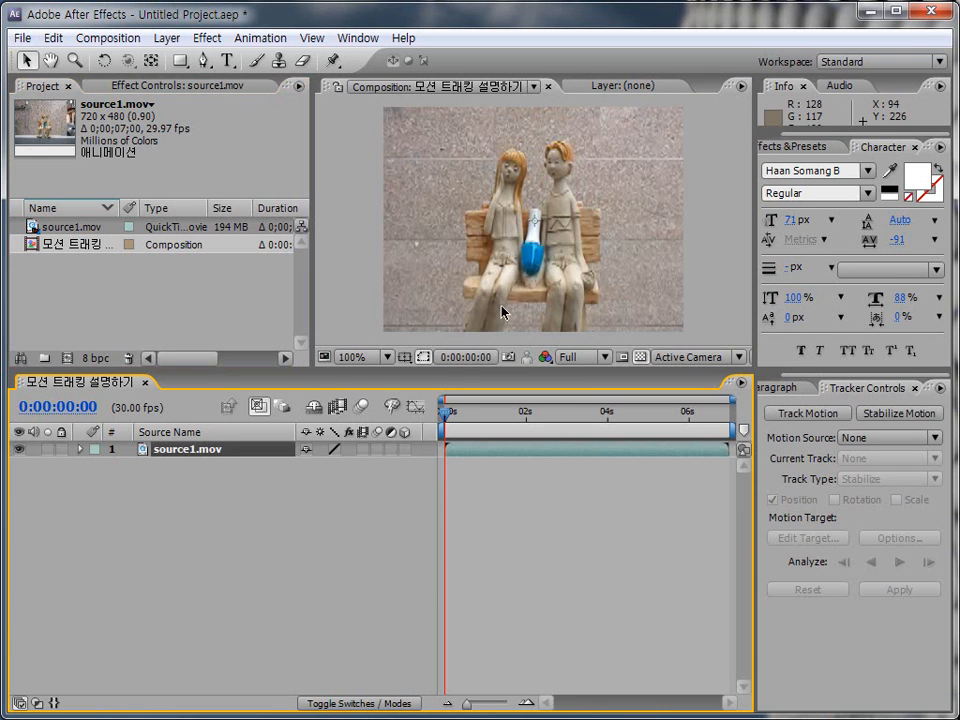
Scale the source1.mov layer to 60% so more of the clip fits within the composition frame.
{"action": "scroll", "coordinate": [607, 252], "scroll_direction": "down", "scroll_amount": 2}
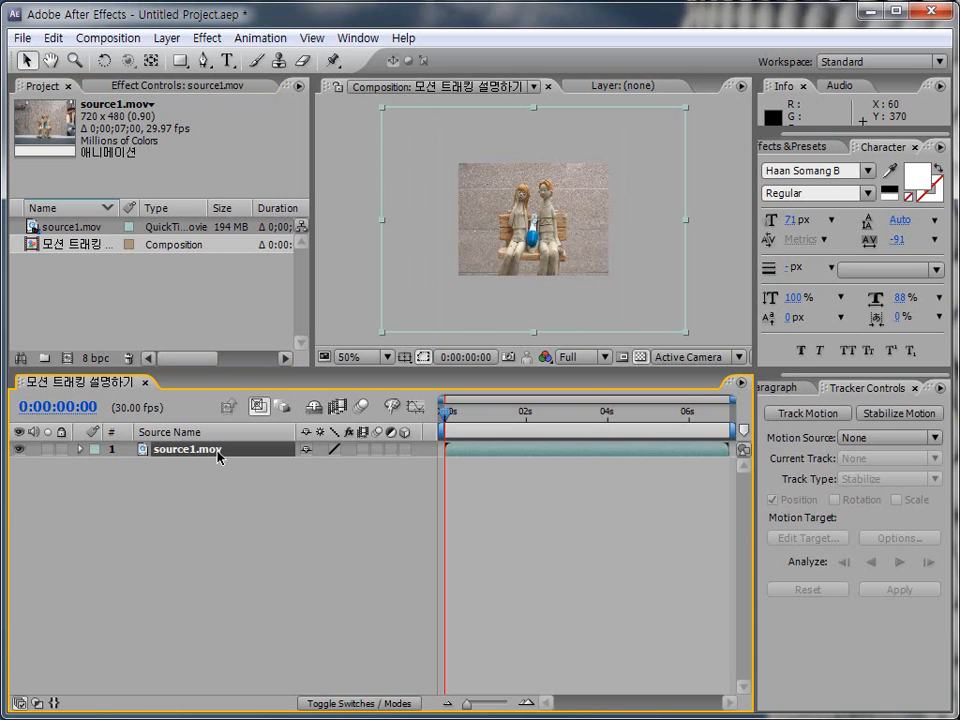
{"action": "key", "text": "s"}
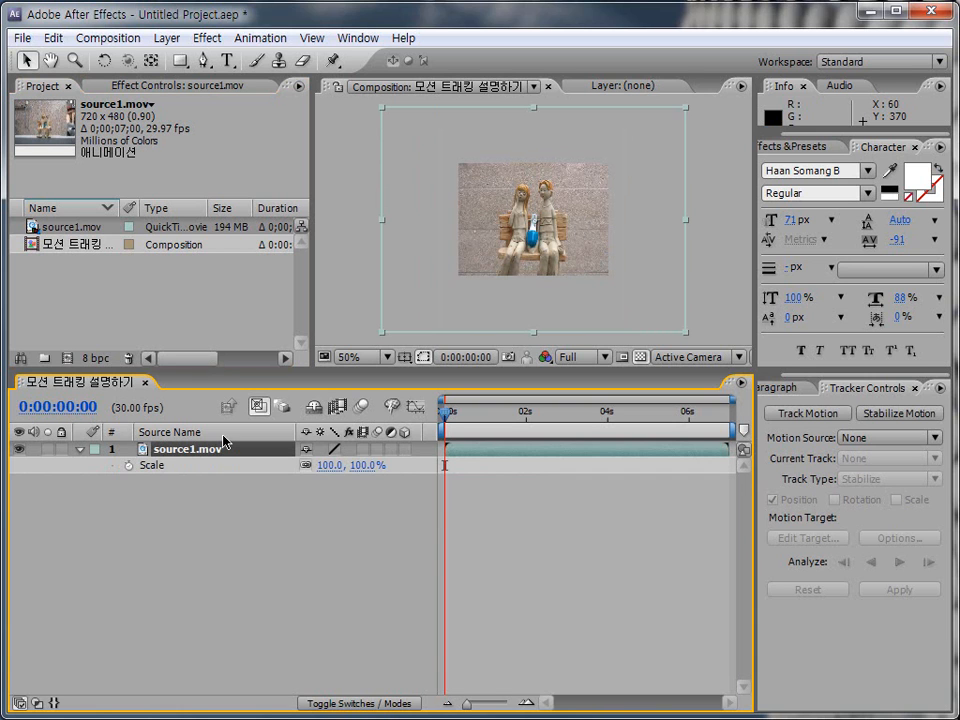
{"action": "left_click", "coordinate": [328, 465]}
{"action": "type", "text": "60"}
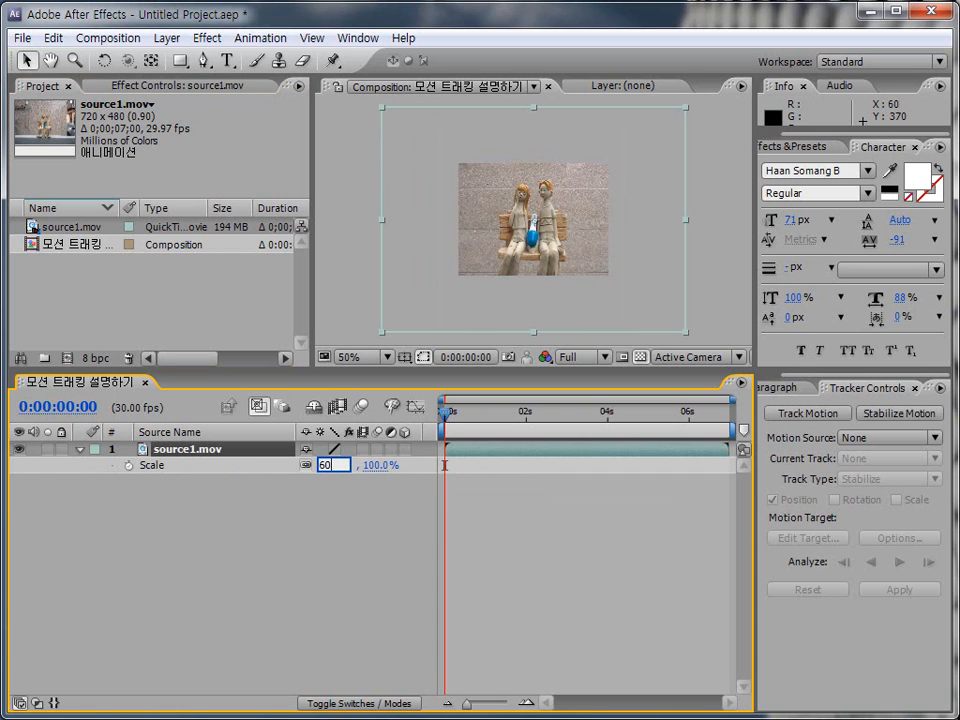
{"action": "key", "text": "Return"}
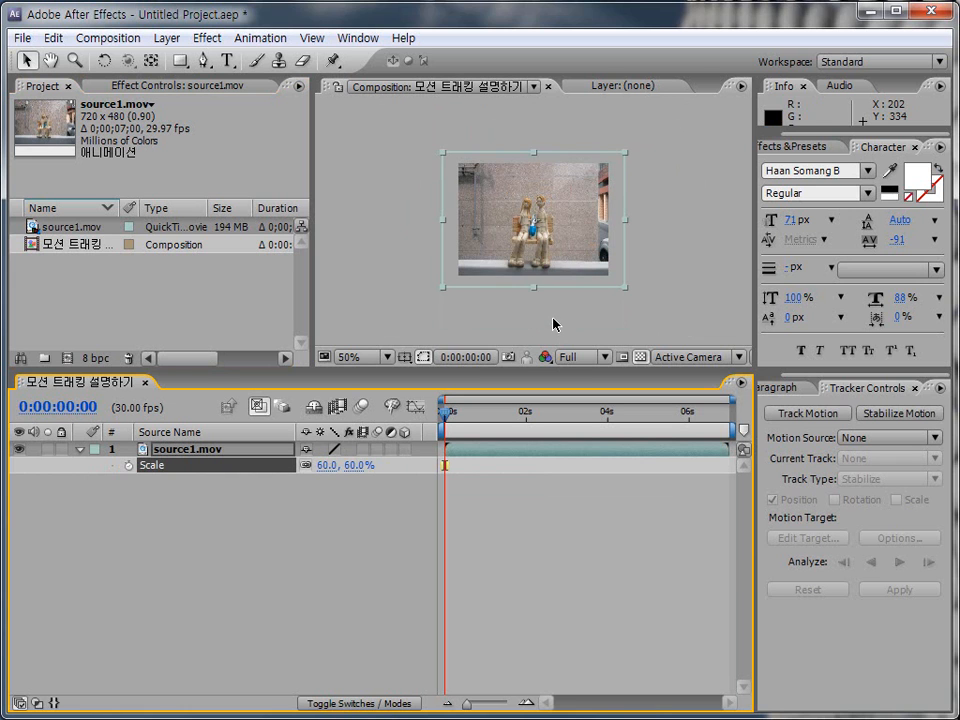
{"action": "scroll", "coordinate": [553, 326], "scroll_direction": "up", "scroll_amount": 2}
{"action": "scroll", "coordinate": [553, 326], "scroll_direction": "down", "scroll_amount": 2}
Move the composition's current time to 0:00:02:18.
{"action": "left_click_drag", "start_coordinate": [445, 411], "coordinate": [551, 420]}
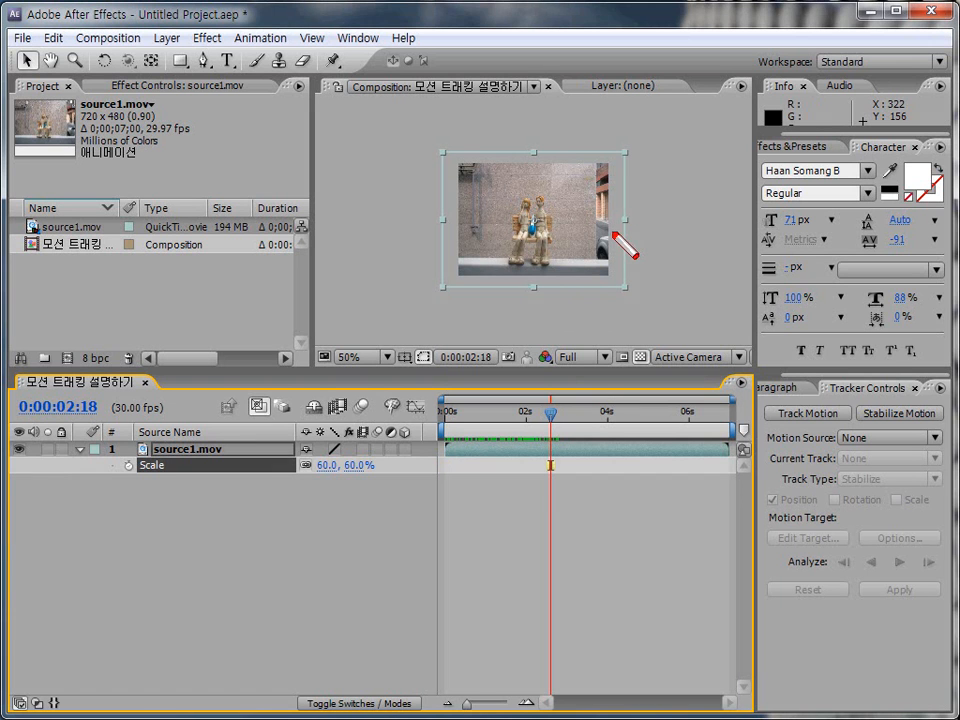
{"action": "left_click_drag", "start_coordinate": [641, 155], "coordinate": [636, 240]}
{"action": "mouse_move", "coordinate": [436, 150]}
{"action": "left_mouse_down"}
{"action": "mouse_move", "coordinate": [546, 152]}
{"action": "mouse_move", "coordinate": [632, 180]}
{"action": "mouse_move", "coordinate": [619, 285]}
{"action": "mouse_move", "coordinate": [446, 290]}
{"action": "mouse_move", "coordinate": [443, 146]}
{"action": "left_mouse_up"}
{"action": "key", "text": "Escape"}
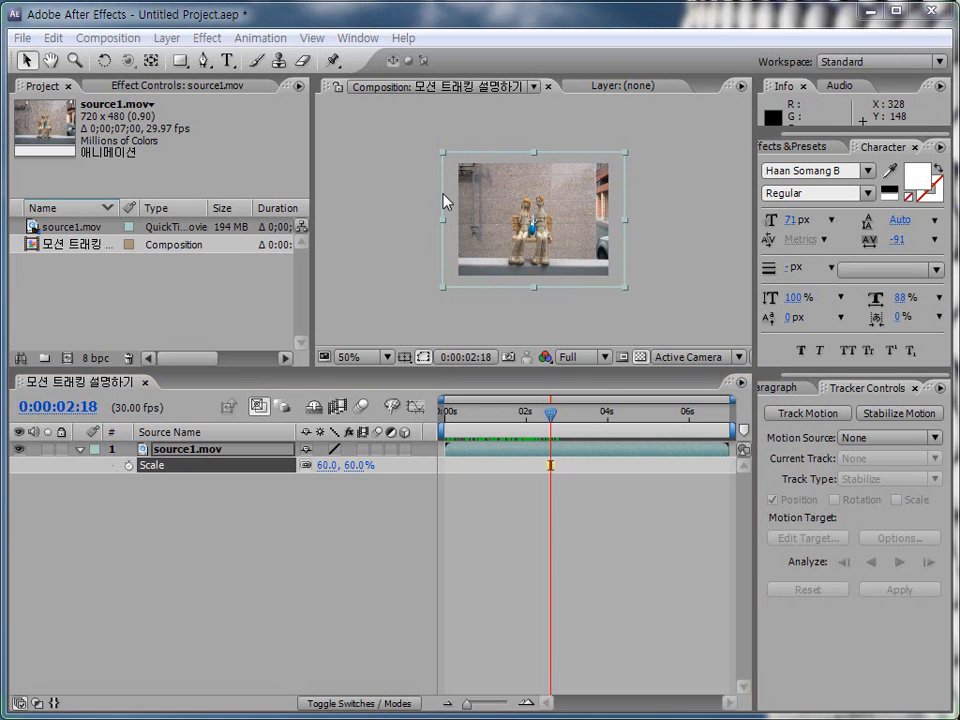
Start a Stabilize Motion track on the source1.mov layer and select its track point.
{"action": "left_click", "coordinate": [221, 542]}
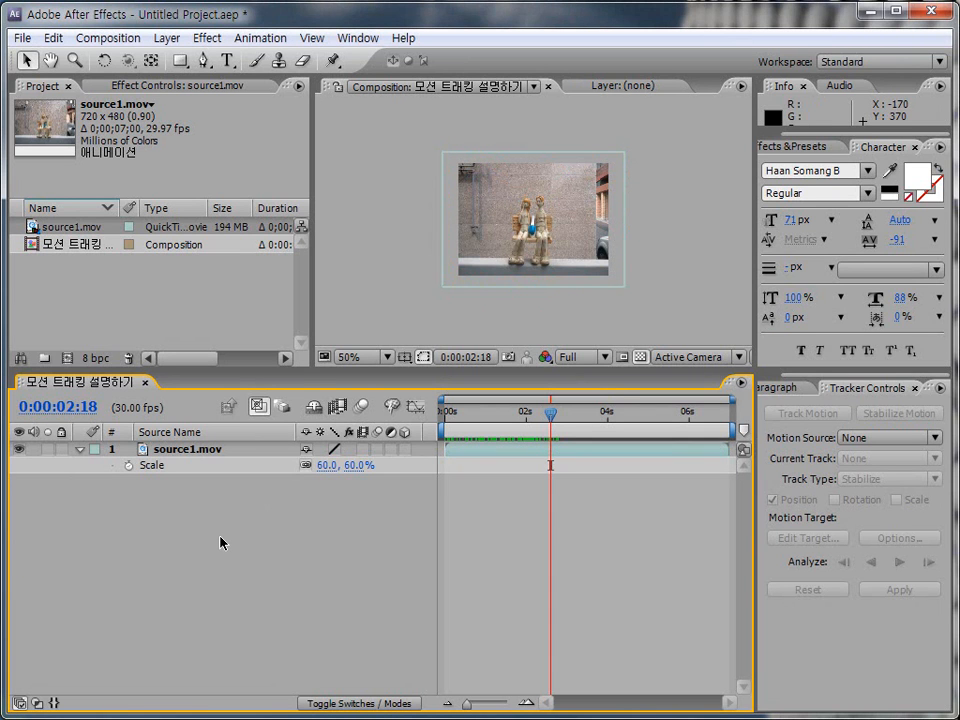
{"action": "left_click", "coordinate": [222, 450]}
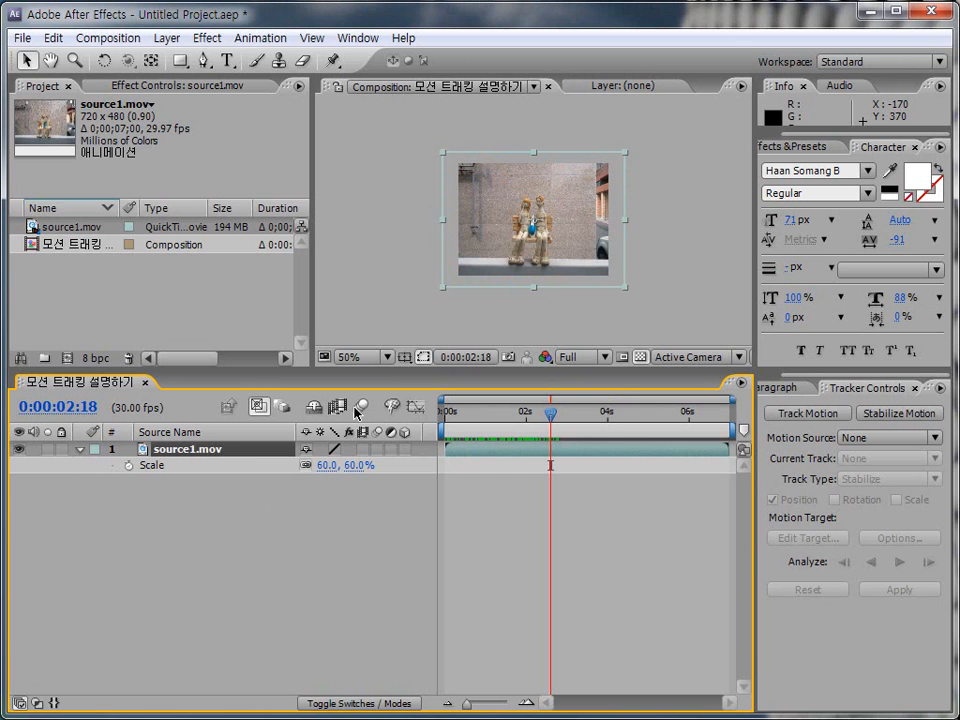
{"action": "scroll", "coordinate": [497, 302], "scroll_direction": "up", "scroll_amount": 2}
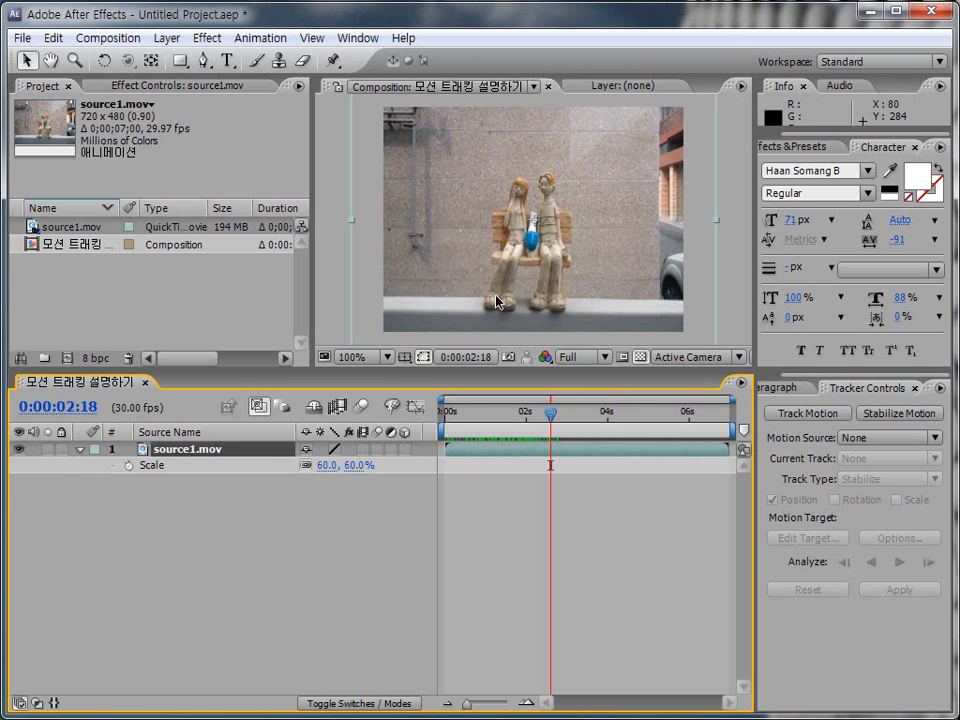
{"action": "scroll", "coordinate": [501, 290], "scroll_direction": "up", "scroll_amount": 1}
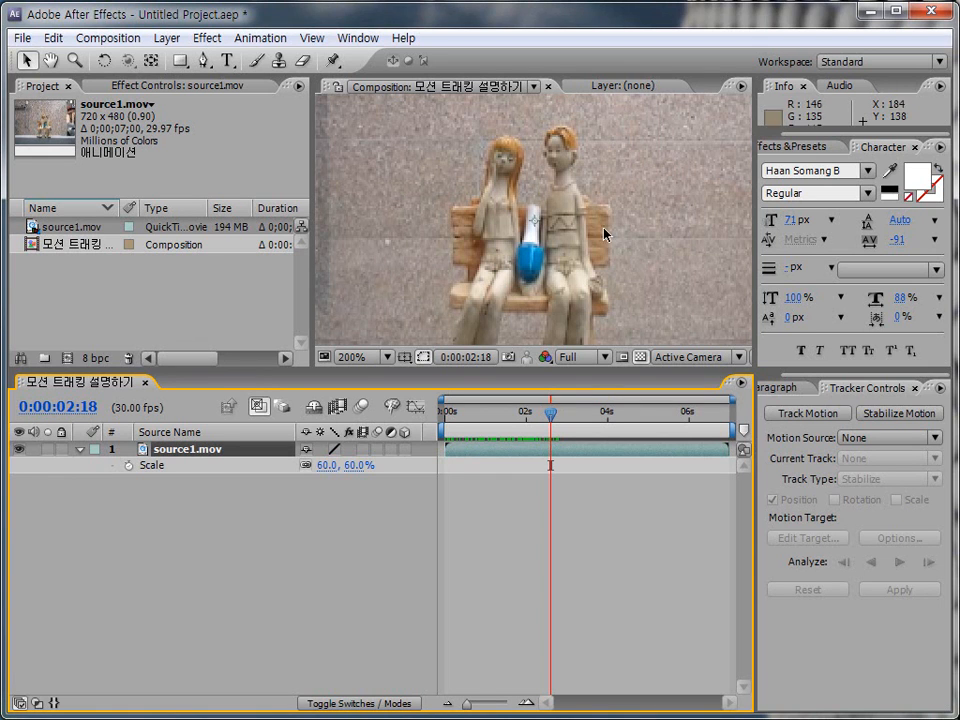
{"action": "left_click", "coordinate": [357, 42]}
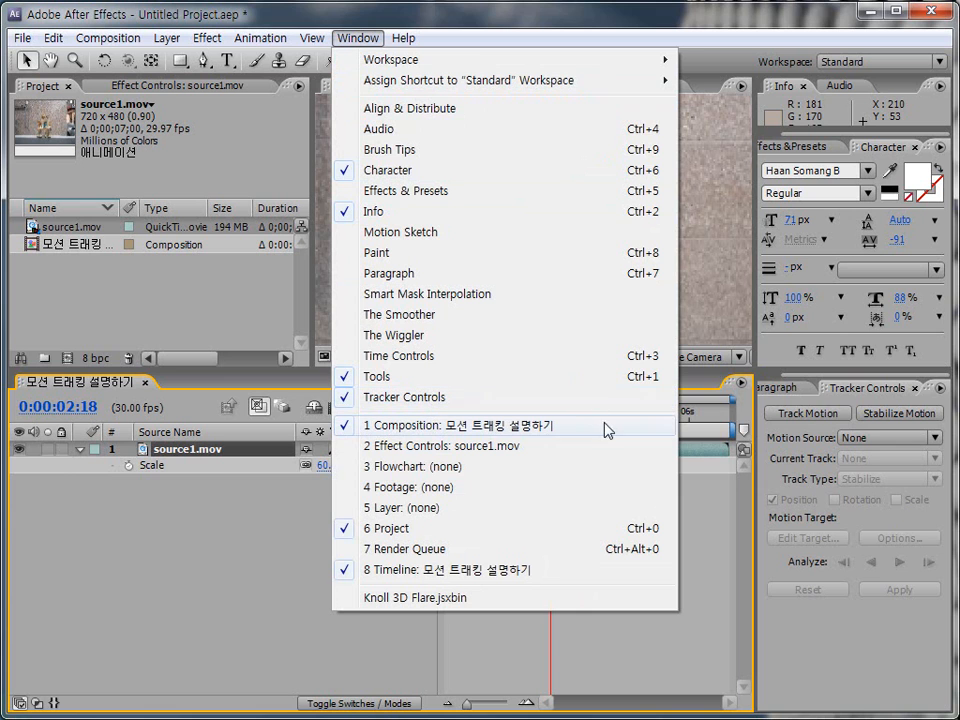
{"action": "mouse_move", "coordinate": [923, 585]}
{"action": "left_mouse_down"}
{"action": "mouse_move", "coordinate": [915, 640]}
{"action": "mouse_move", "coordinate": [770, 480]}
{"action": "mouse_move", "coordinate": [950, 432]}
{"action": "mouse_move", "coordinate": [898, 588]}
{"action": "left_mouse_up"}
{"action": "key", "text": "Escape"}
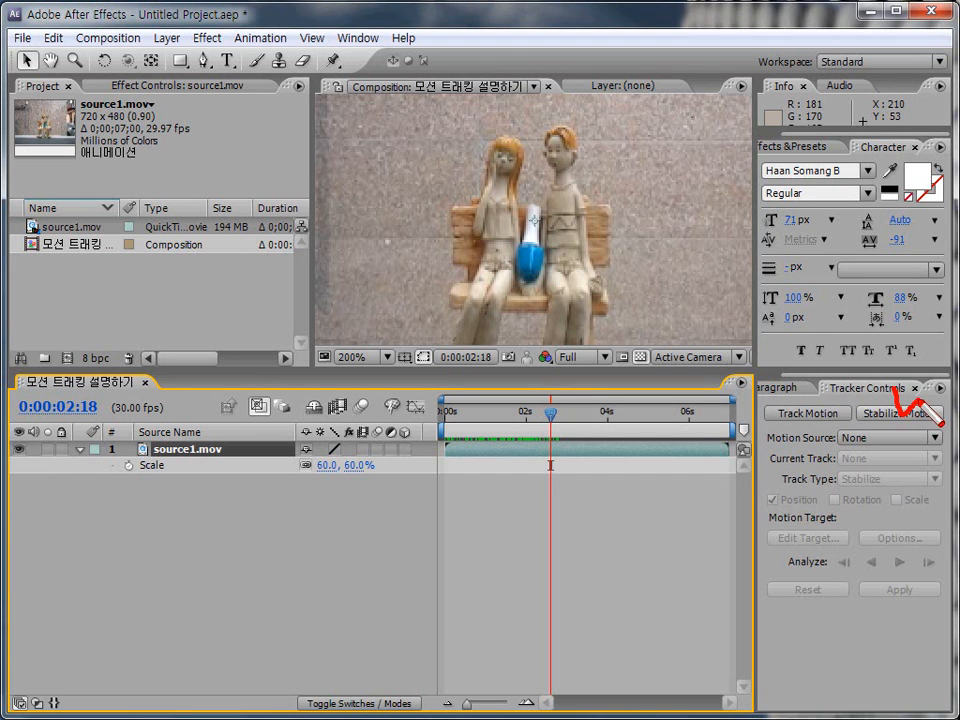
{"action": "left_click", "coordinate": [899, 415]}
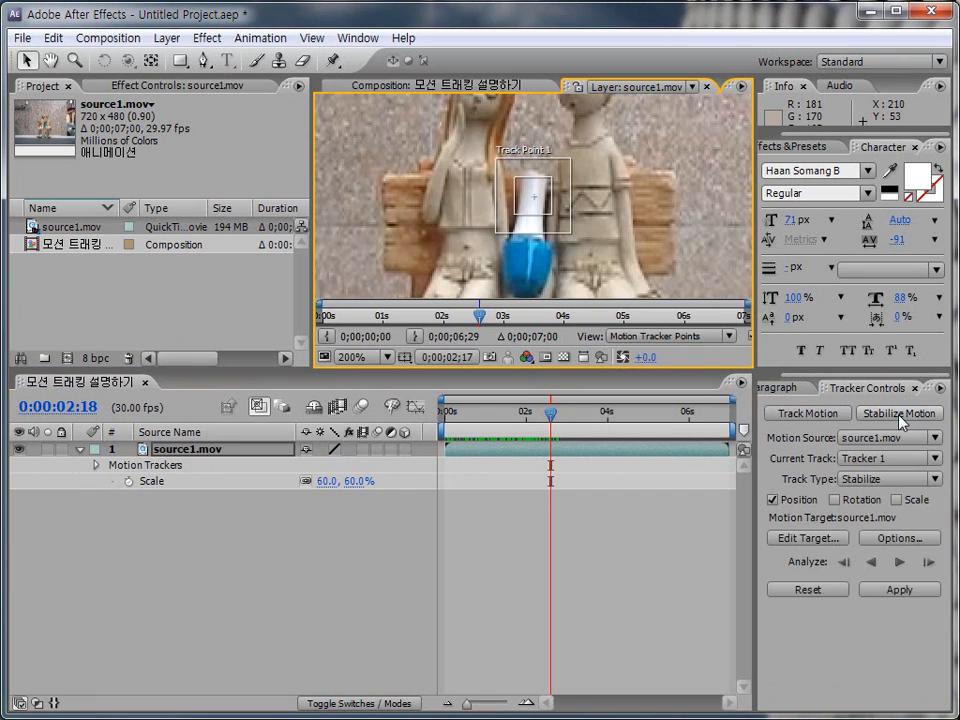
{"action": "left_click", "coordinate": [547, 230]}
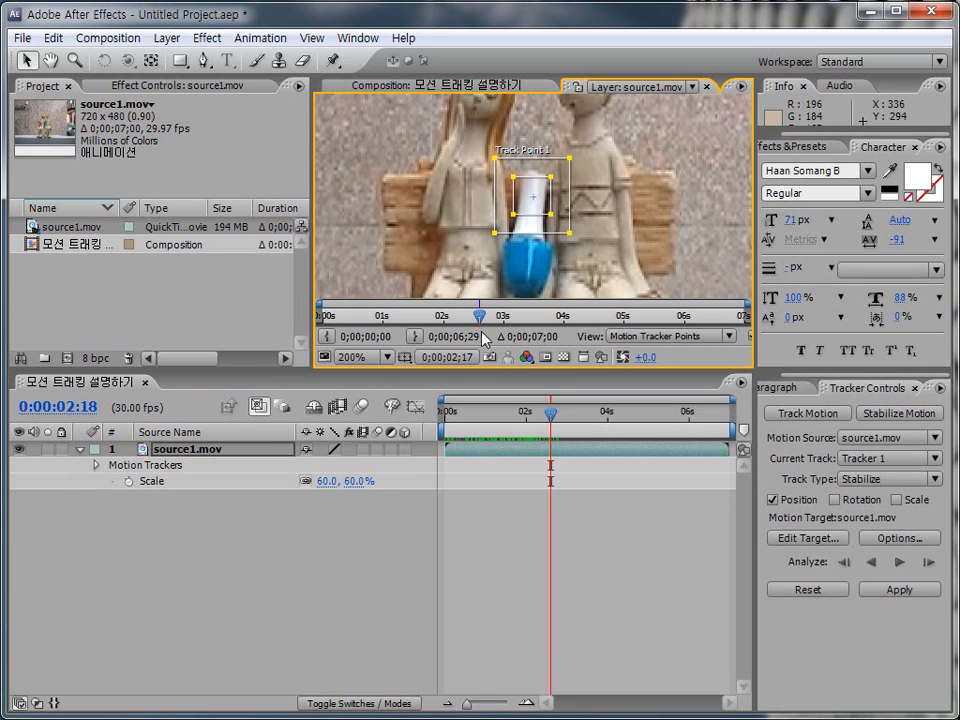
{"action": "right_click", "coordinate": [522, 207]}
{"action": "mouse_move", "coordinate": [563, 264]}
{"action": "mouse_move", "coordinate": [747, 288]}
{"action": "left_click", "coordinate": [797, 366]}
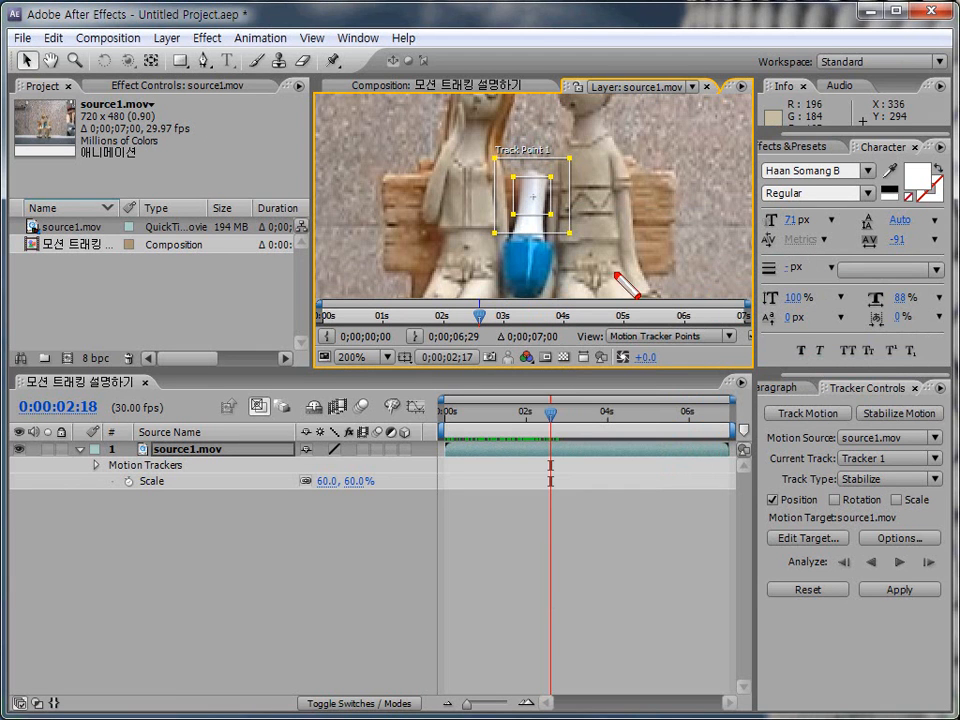
{"action": "mouse_move", "coordinate": [516, 177]}
{"action": "left_mouse_down"}
{"action": "mouse_move", "coordinate": [524, 200]}
{"action": "mouse_move", "coordinate": [552, 215]}
{"action": "left_mouse_up"}
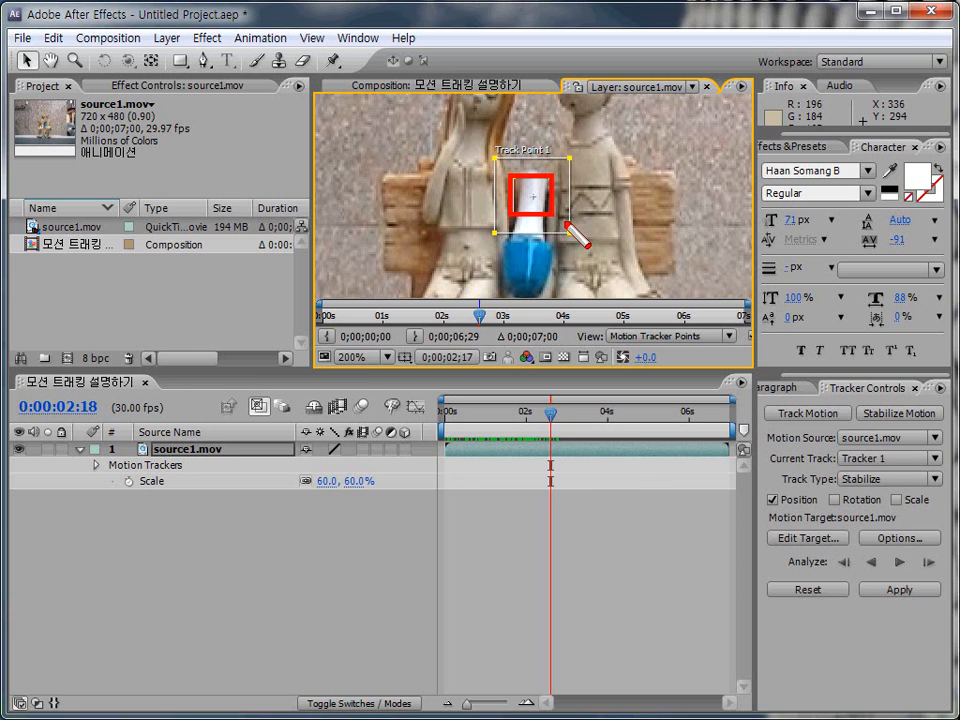
{"action": "key", "text": "ctrl+shift+d"}
{"action": "key", "text": "ctrl+shift+d"}
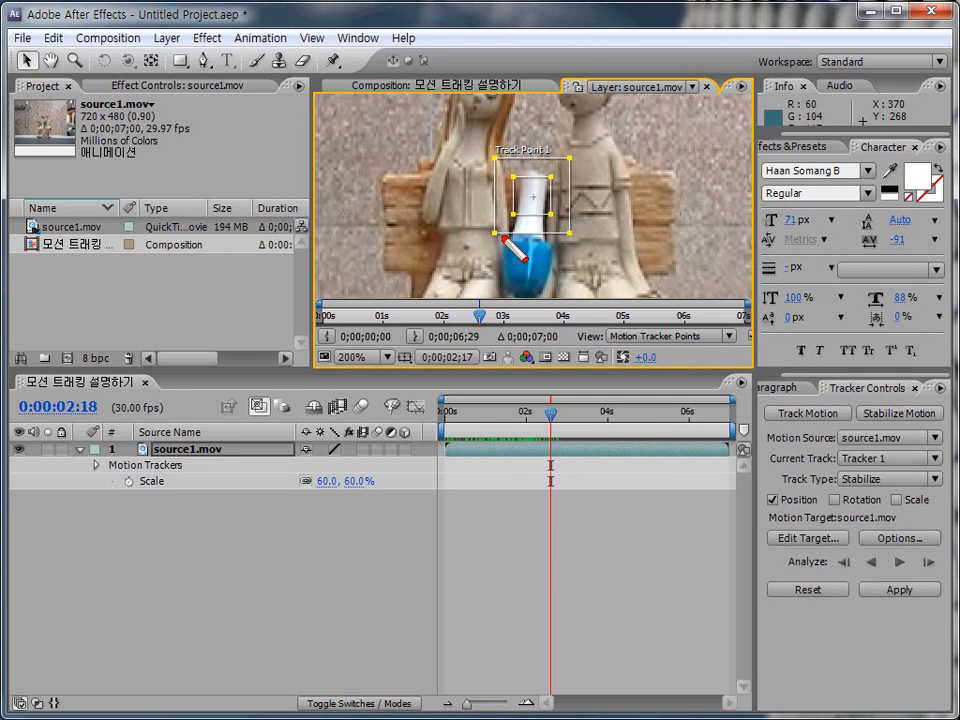
{"action": "left_click_drag", "start_coordinate": [499, 233], "coordinate": [553, 289]}
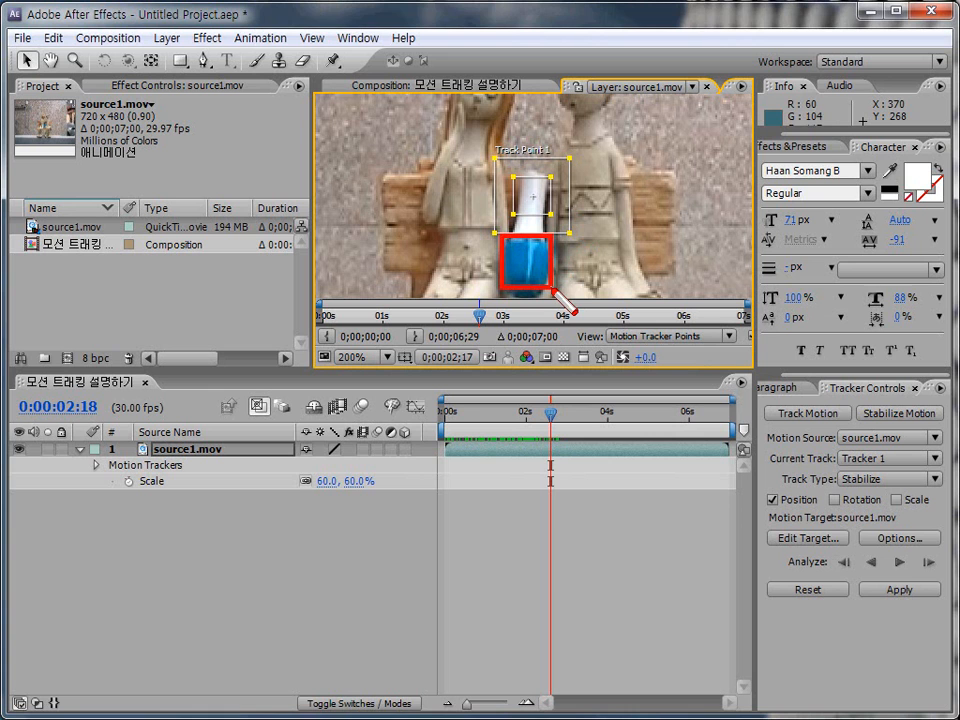
{"action": "key", "text": "ctrl+shift+d"}
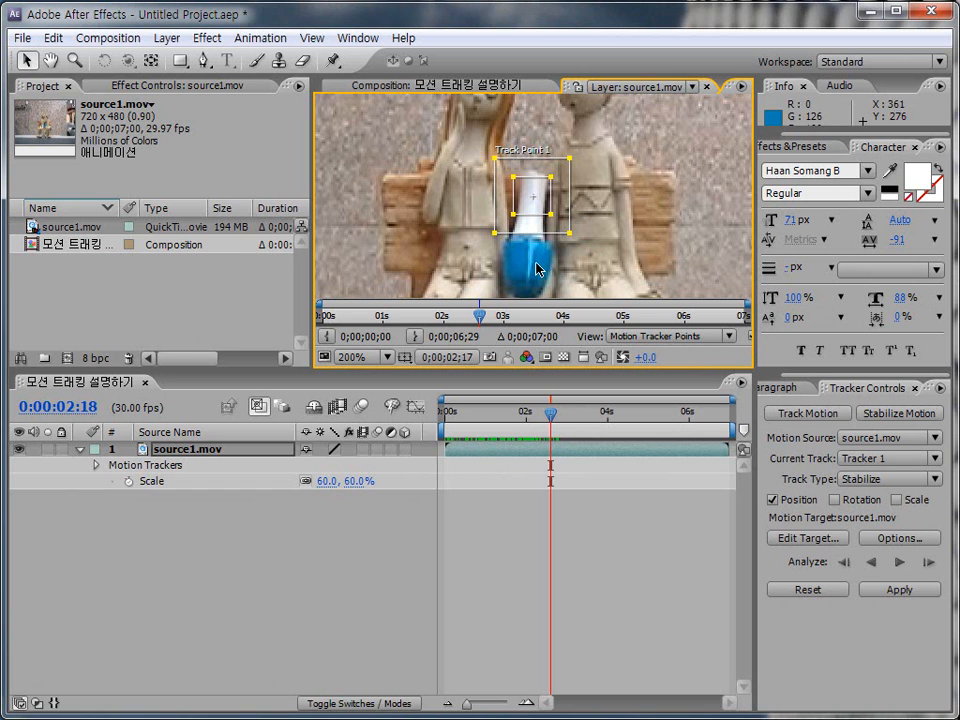
{"action": "key", "text": "ctrl+shift+d"}
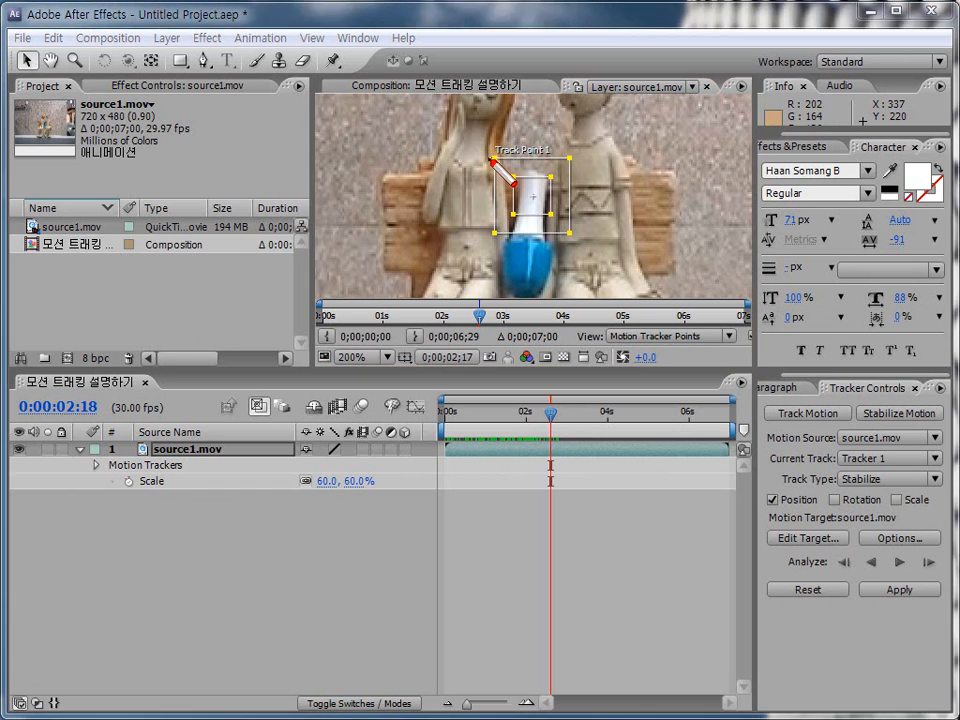
{"action": "left_click_drag", "start_coordinate": [492, 157], "coordinate": [570, 236]}
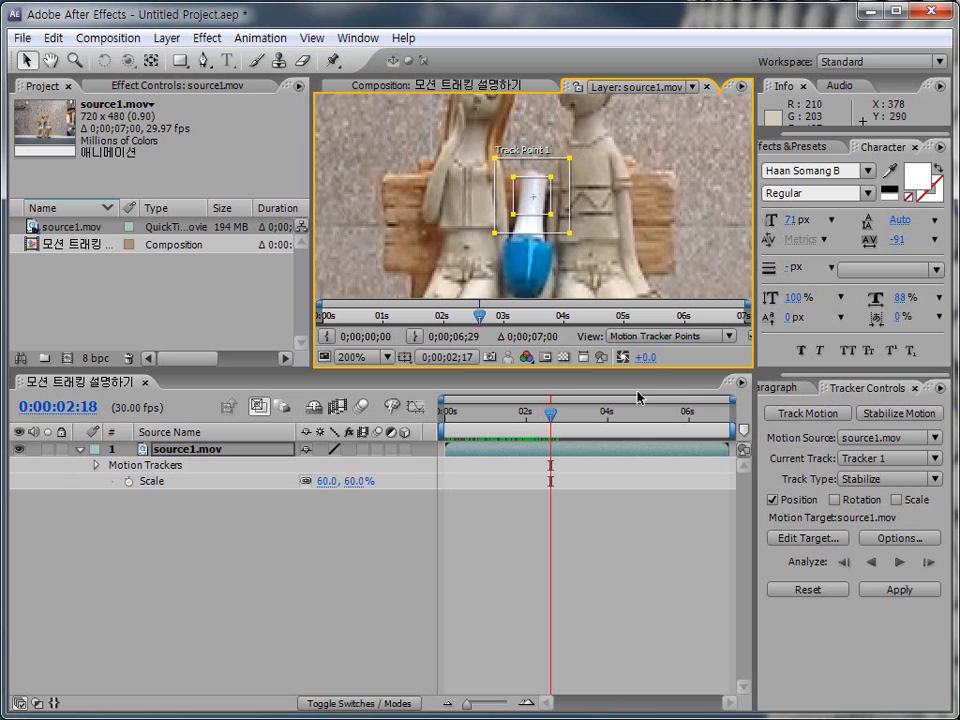
{"action": "key", "text": "ctrl+shift+d"}
{"action": "left_click_drag", "start_coordinate": [478, 143], "coordinate": [592, 263]}
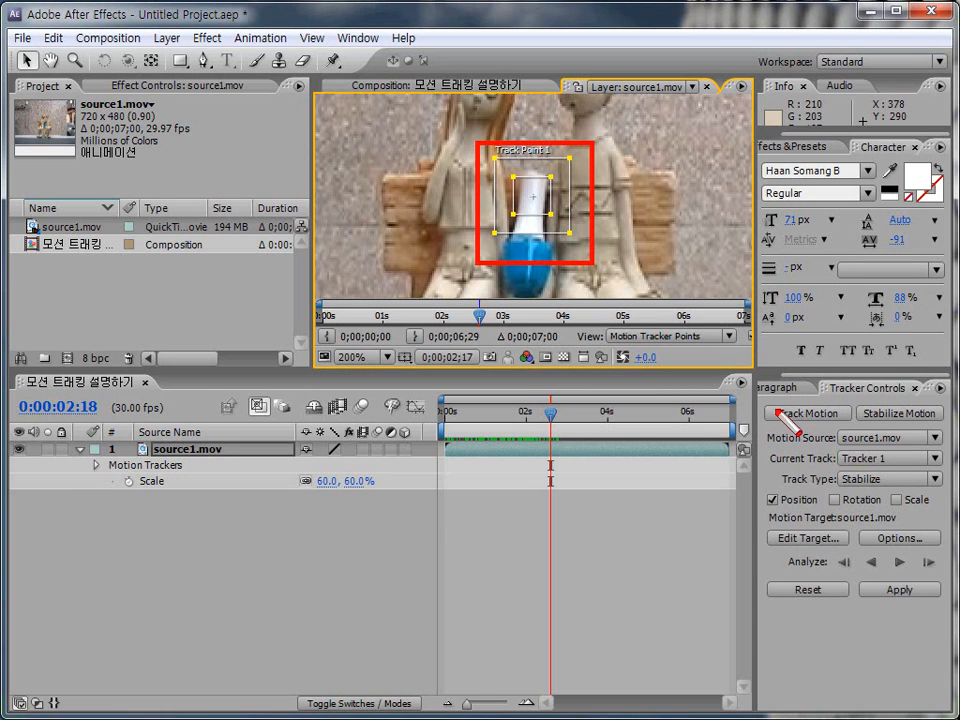
{"action": "mouse_move", "coordinate": [763, 381]}
{"action": "left_mouse_down"}
{"action": "mouse_move", "coordinate": [921, 660]}
{"action": "mouse_move", "coordinate": [948, 628]}
{"action": "left_mouse_up"}
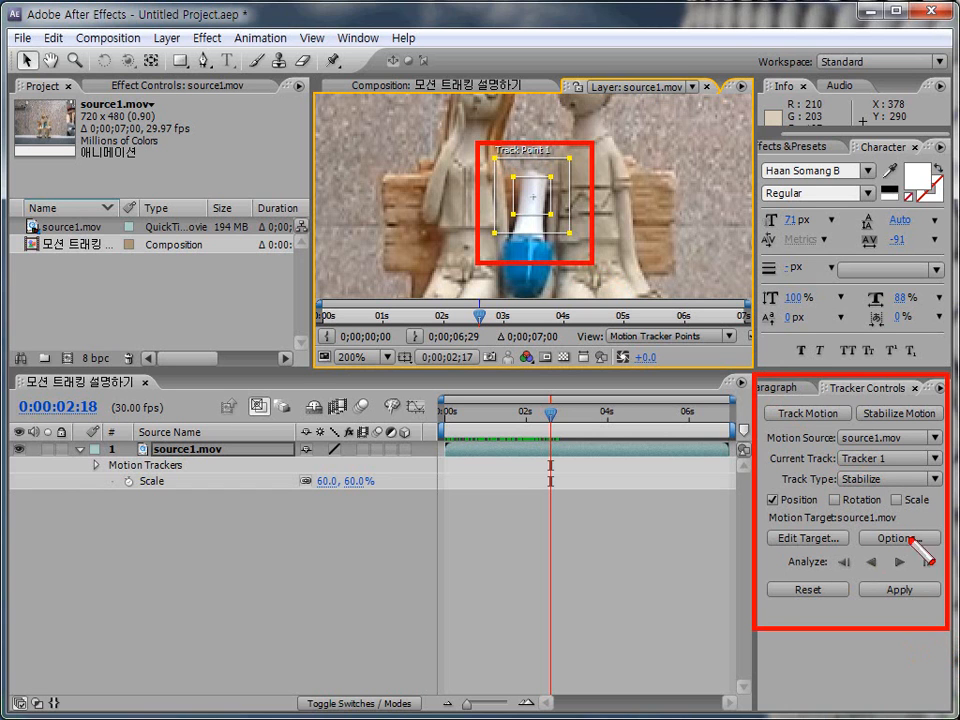
{"action": "key", "text": "Escape"}
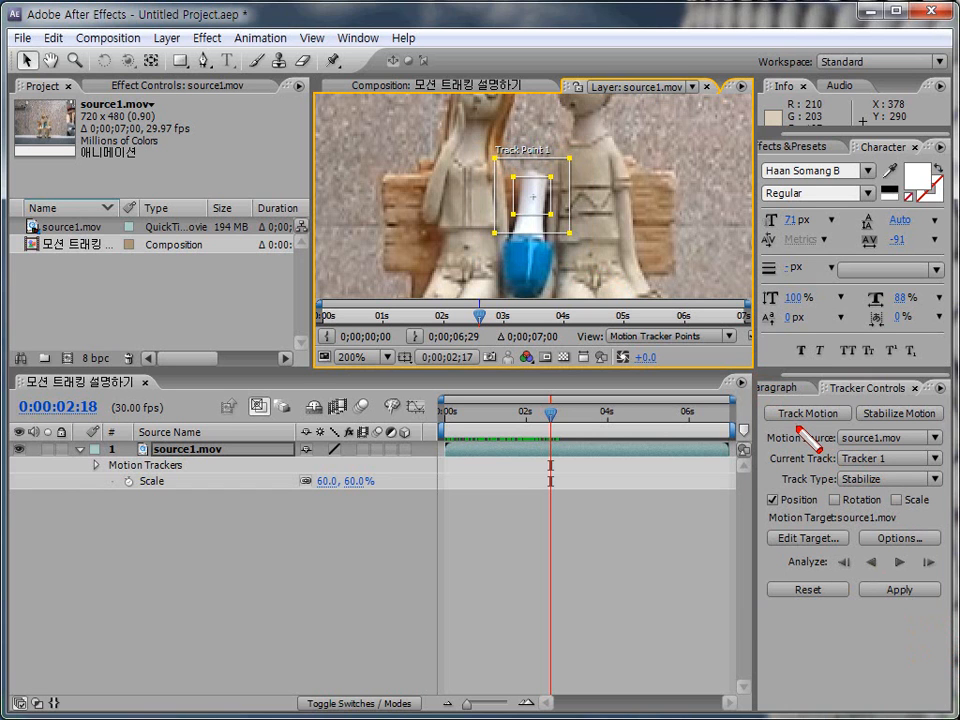
Examine the Track Motion and Stabilize Motion commands and the tracker's current track, analysis, reset and apply controls.
{"action": "left_click_drag", "start_coordinate": [758, 395], "coordinate": [955, 432]}
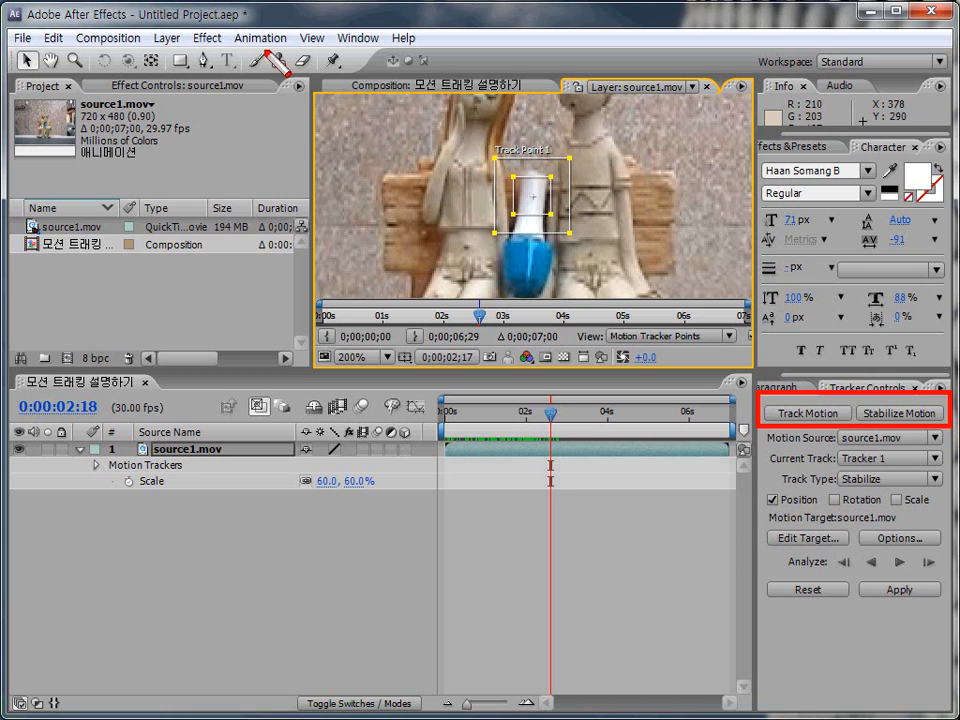
{"action": "left_click", "coordinate": [260, 40]}
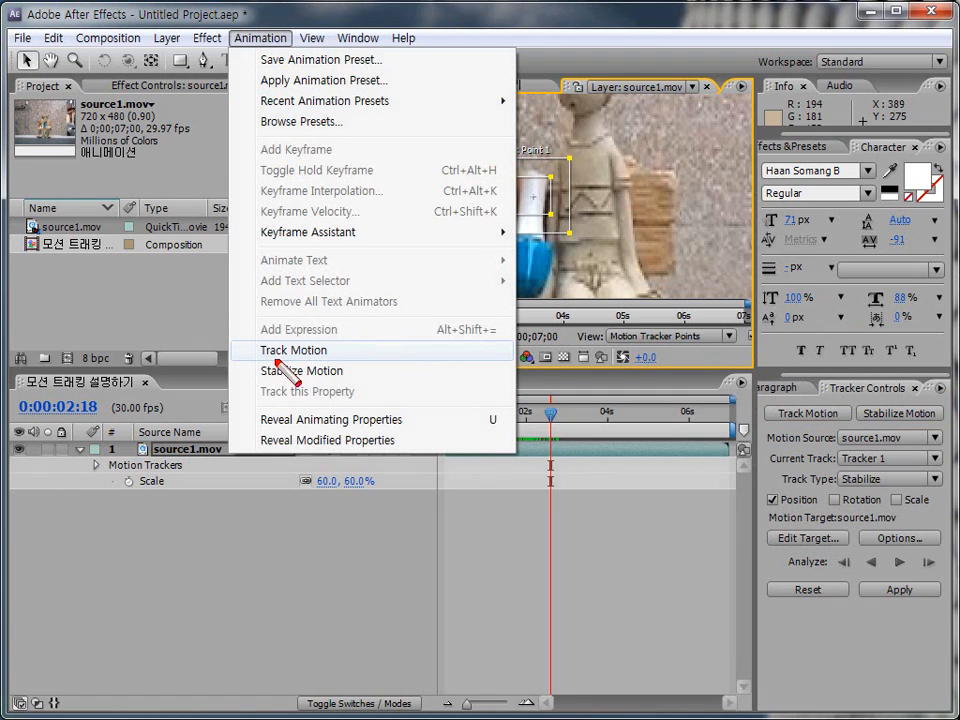
{"action": "left_click_drag", "start_coordinate": [240, 334], "coordinate": [397, 382]}
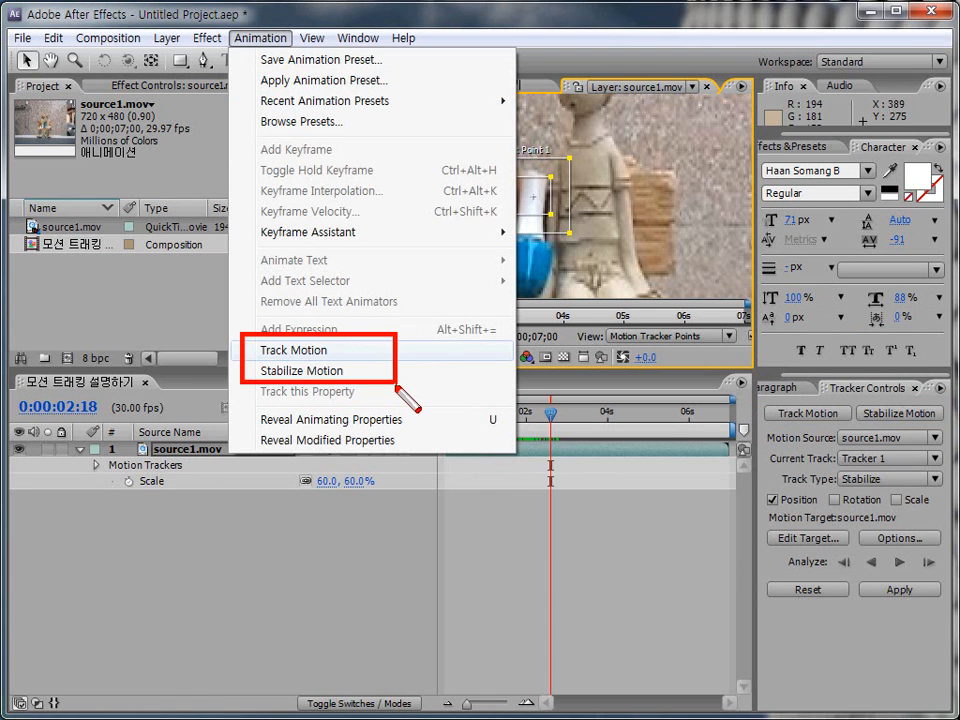
{"action": "key", "text": "Escape"}
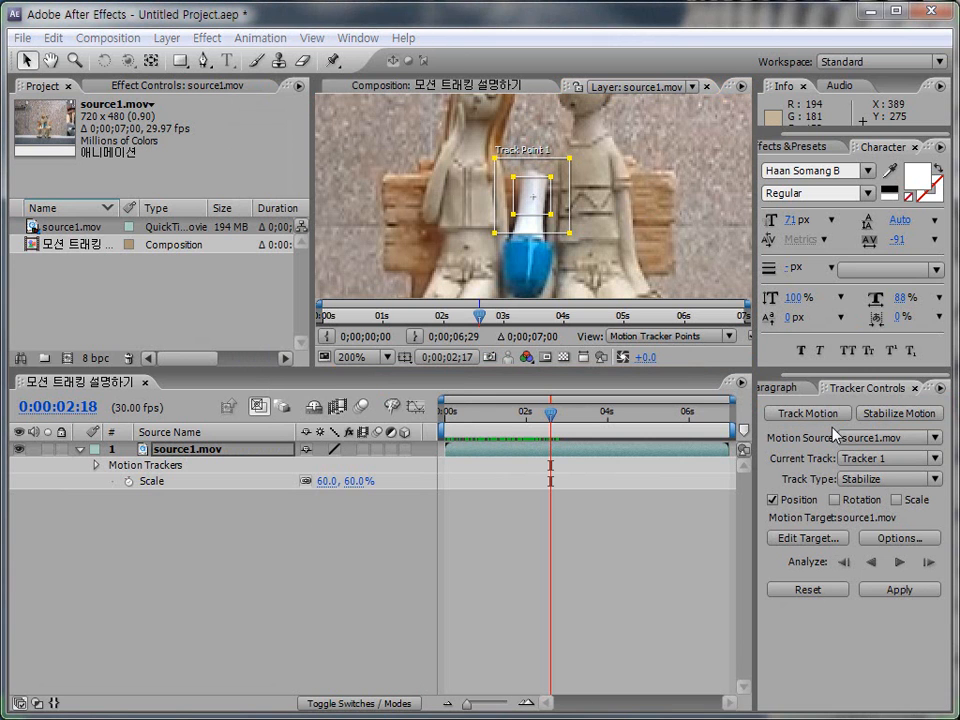
{"action": "left_click", "coordinate": [640, 530]}
{"action": "left_click", "coordinate": [772, 443]}
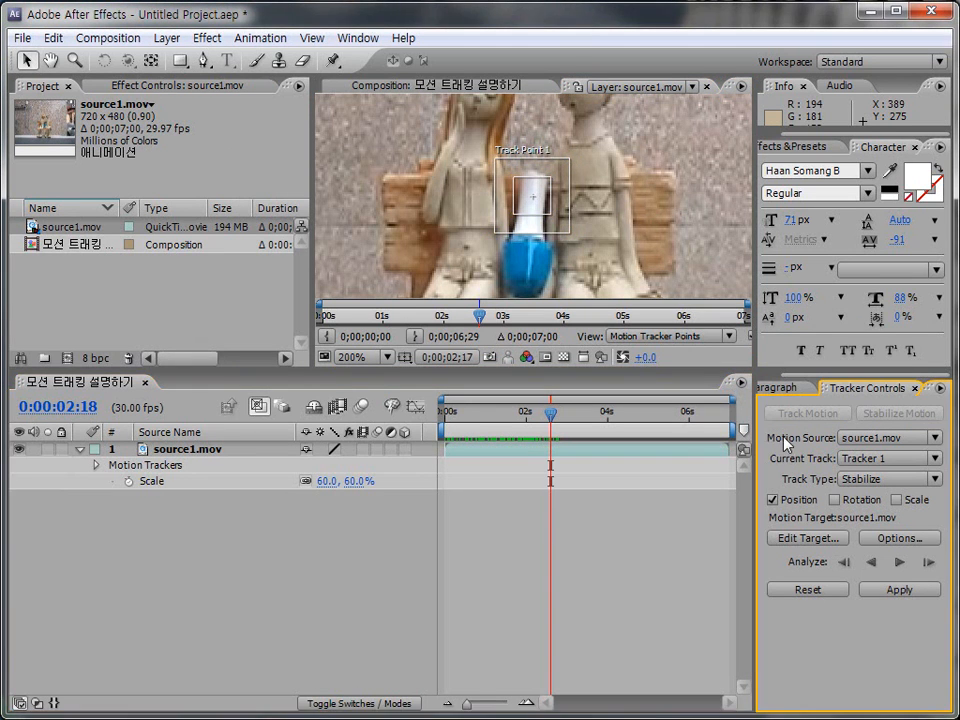
{"action": "left_click", "coordinate": [471, 579]}
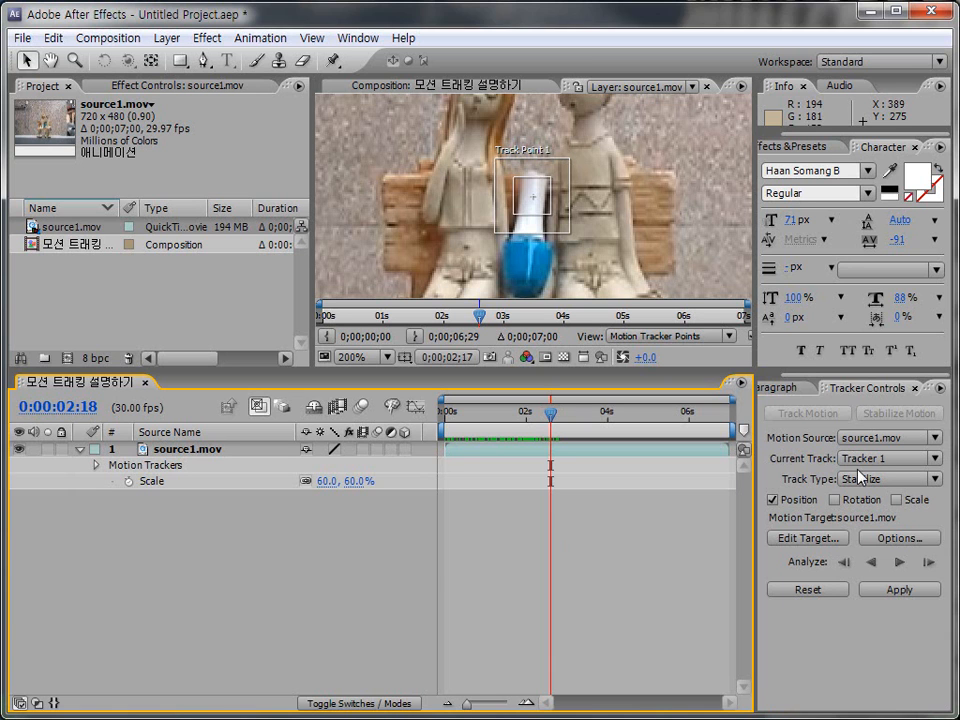
{"action": "left_click", "coordinate": [934, 458]}
{"action": "left_click", "coordinate": [934, 458]}
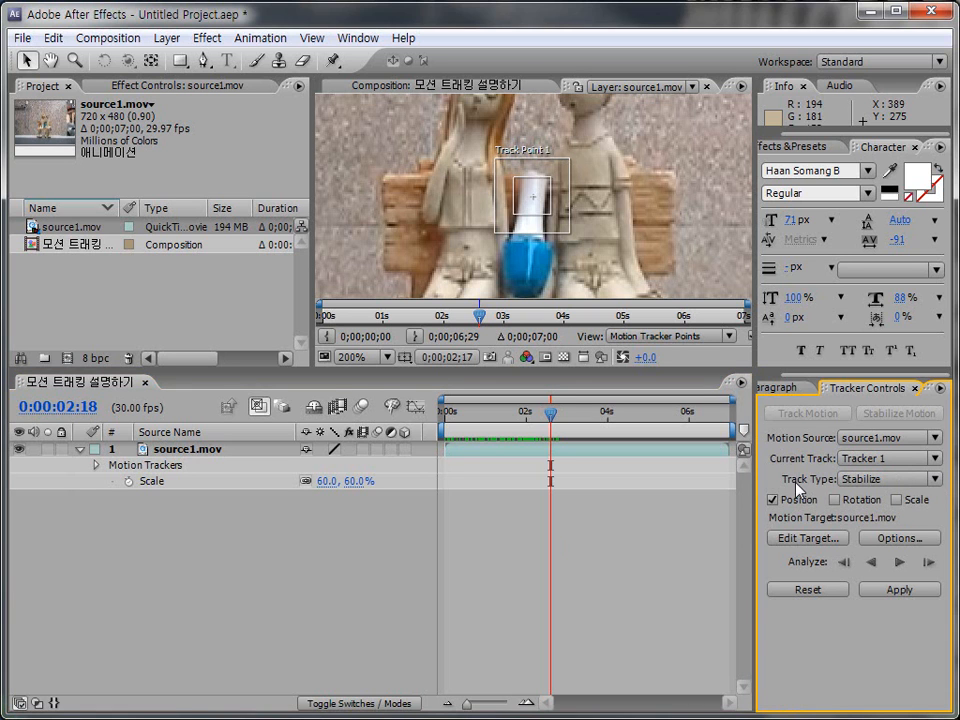
{"action": "left_click", "coordinate": [926, 462]}
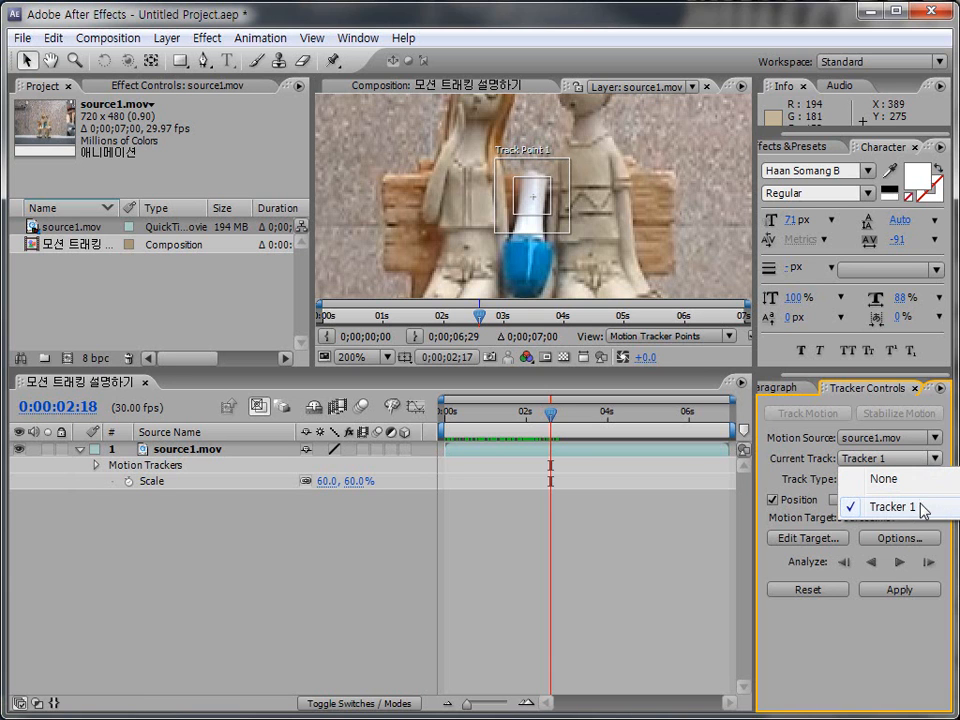
{"action": "left_click", "coordinate": [375, 575]}
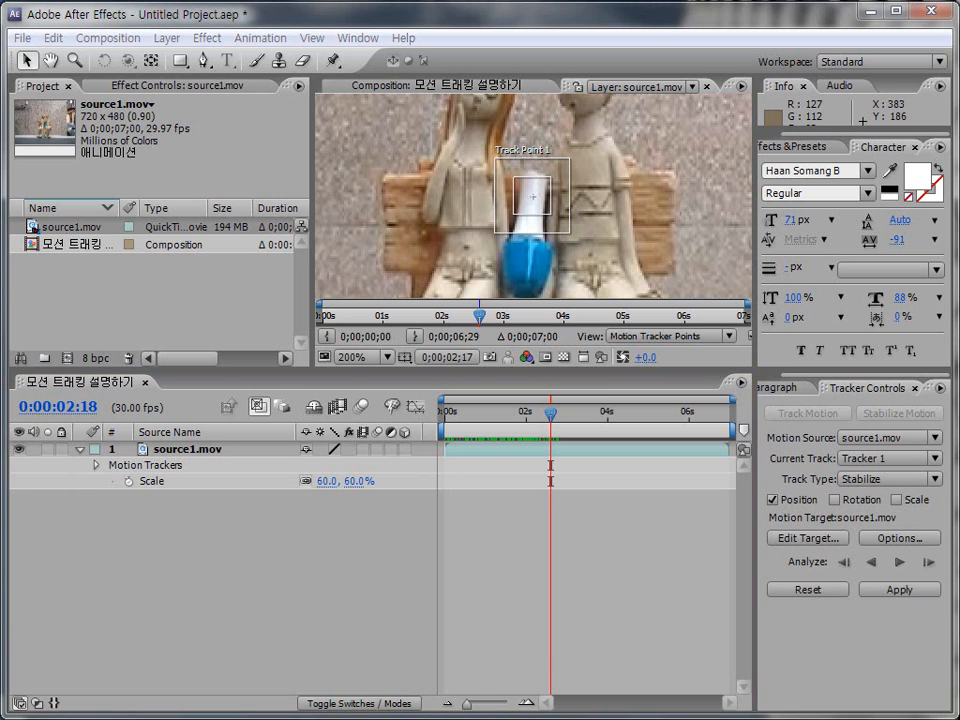
{"action": "right_click", "coordinate": [204, 540]}
{"action": "left_click", "coordinate": [155, 532]}
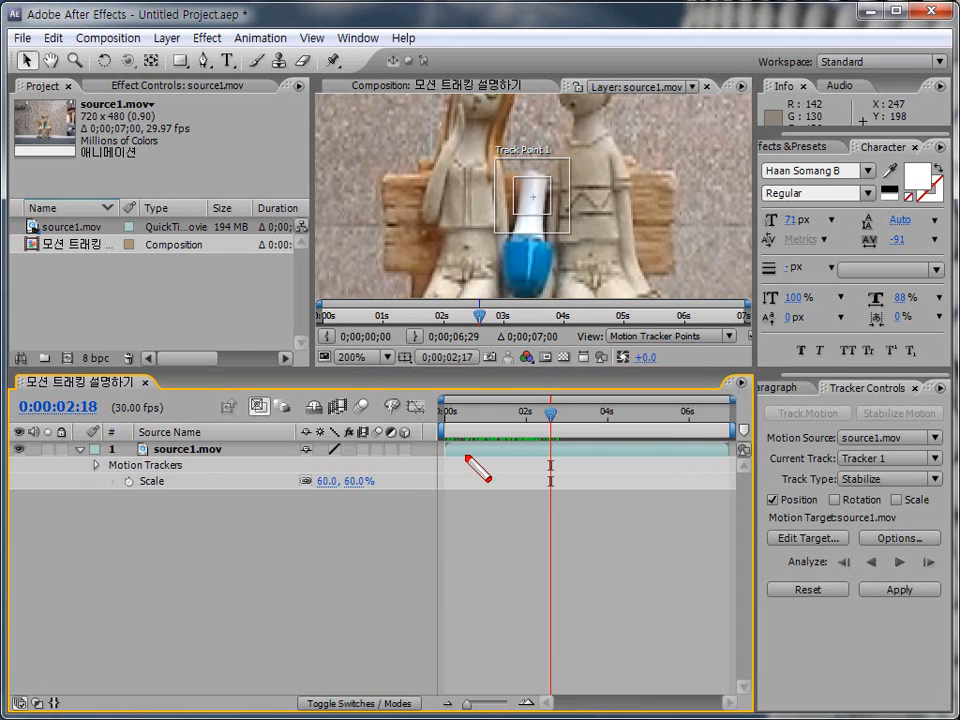
{"action": "mouse_move", "coordinate": [768, 550]}
{"action": "left_mouse_down"}
{"action": "mouse_move", "coordinate": [896, 585]}
{"action": "mouse_move", "coordinate": [940, 576]}
{"action": "left_mouse_up"}
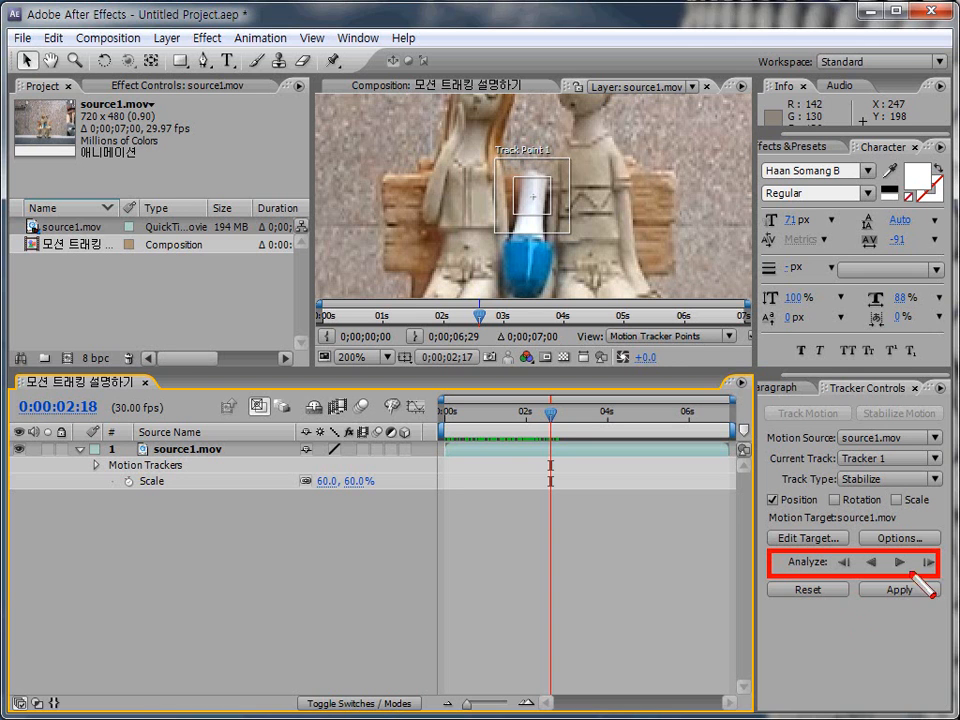
{"action": "left_click_drag", "start_coordinate": [771, 553], "coordinate": [940, 576]}
{"action": "key", "text": "e"}
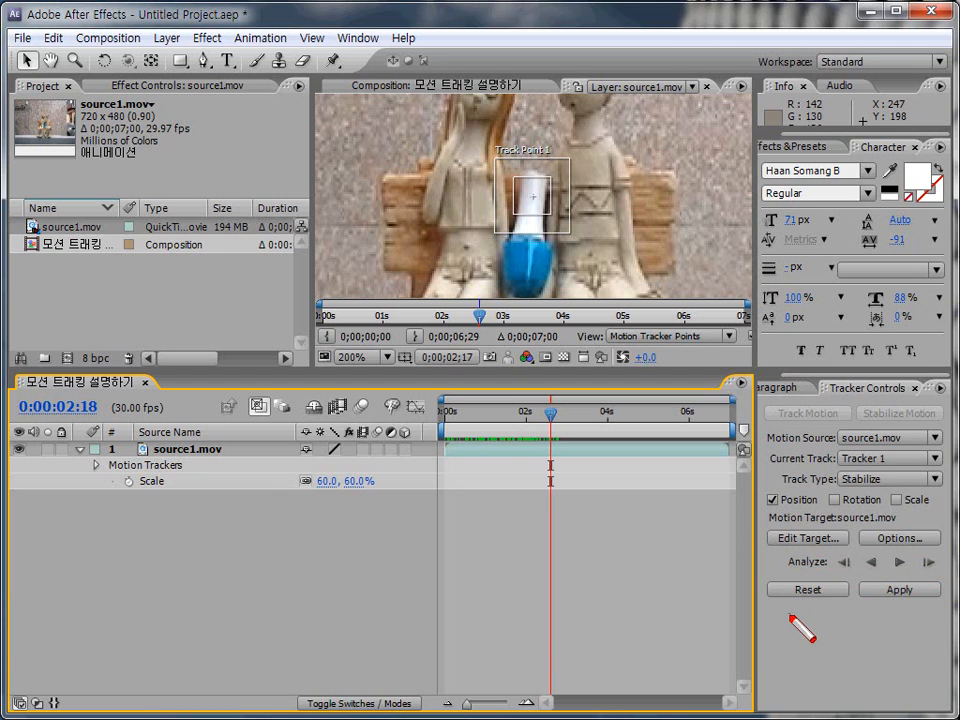
{"action": "mouse_move", "coordinate": [860, 571]}
{"action": "left_mouse_down"}
{"action": "mouse_move", "coordinate": [901, 603]}
{"action": "mouse_move", "coordinate": [940, 605]}
{"action": "left_mouse_up"}
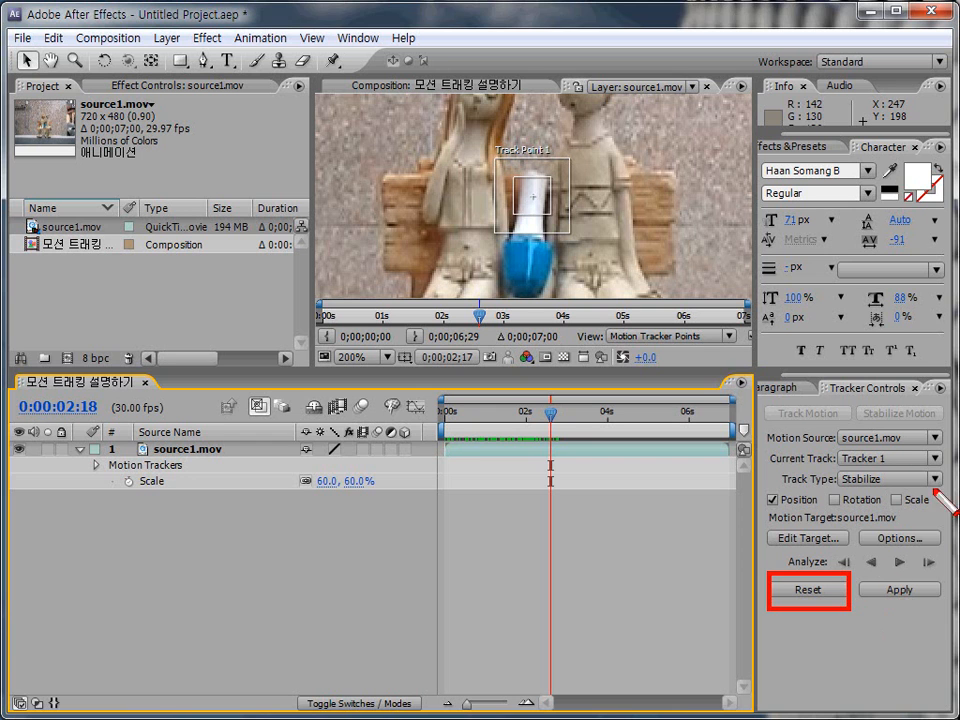
Start a Track Motion track on the source1.mov layer and review its motion target options without changing them.
{"action": "left_click", "coordinate": [190, 451]}
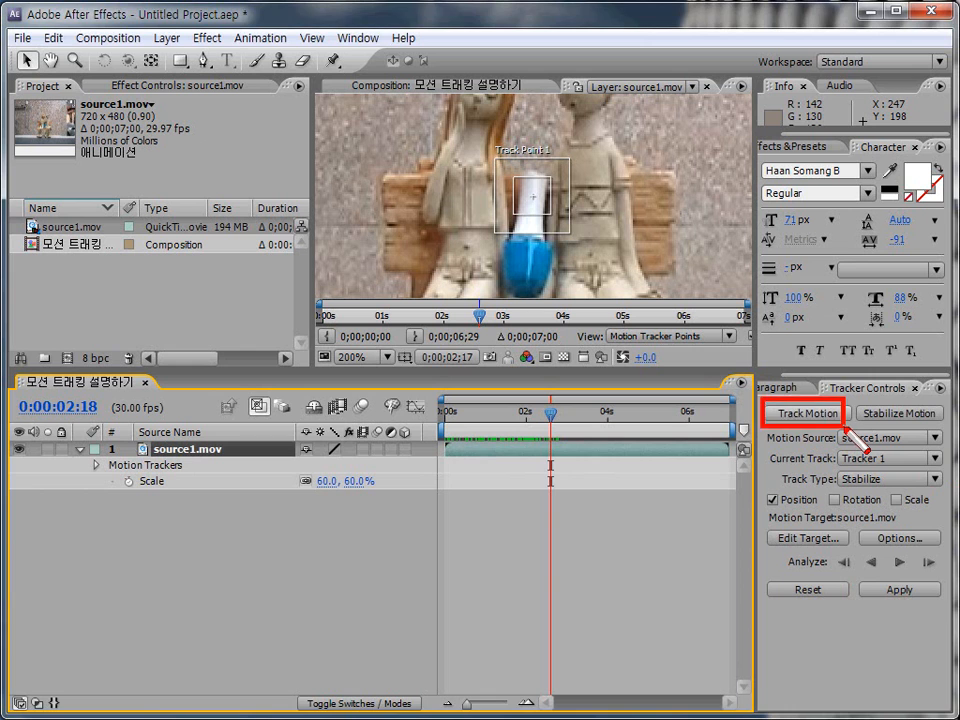
{"action": "left_click", "coordinate": [805, 418]}
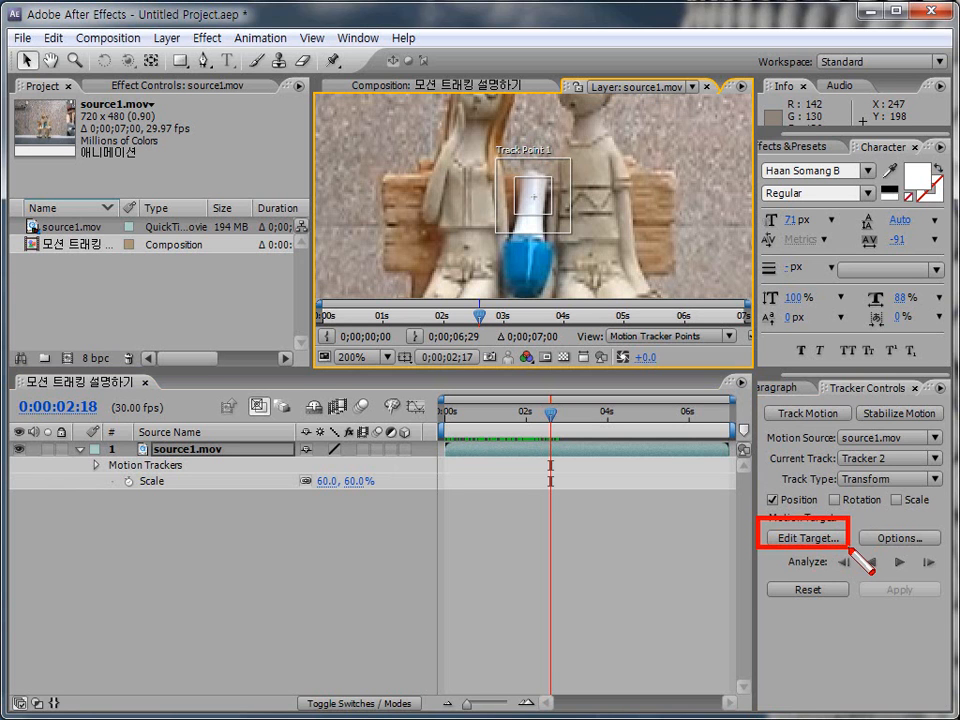
{"action": "left_click", "coordinate": [812, 540]}
{"action": "left_click_drag", "start_coordinate": [625, 27], "coordinate": [369, 193]}
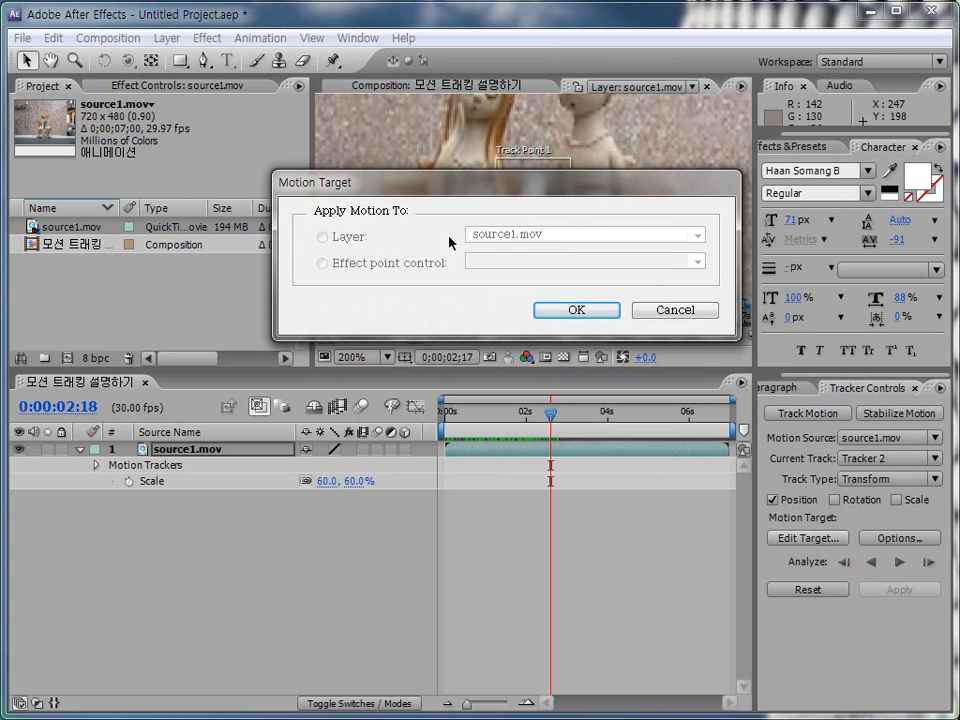
{"action": "key", "text": "ctrl+shift+d"}
{"action": "mouse_move", "coordinate": [315, 220]}
{"action": "left_mouse_down"}
{"action": "mouse_move", "coordinate": [508, 251]}
{"action": "mouse_move", "coordinate": [714, 246]}
{"action": "left_mouse_up"}
{"action": "key", "text": "Escape"}
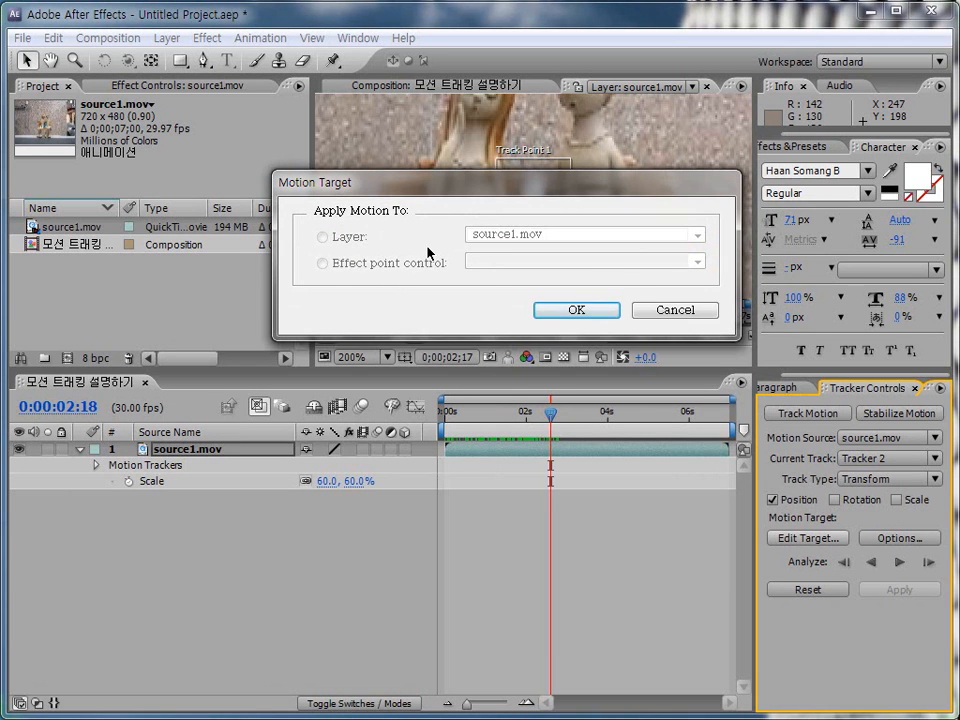
{"action": "left_click", "coordinate": [675, 312]}
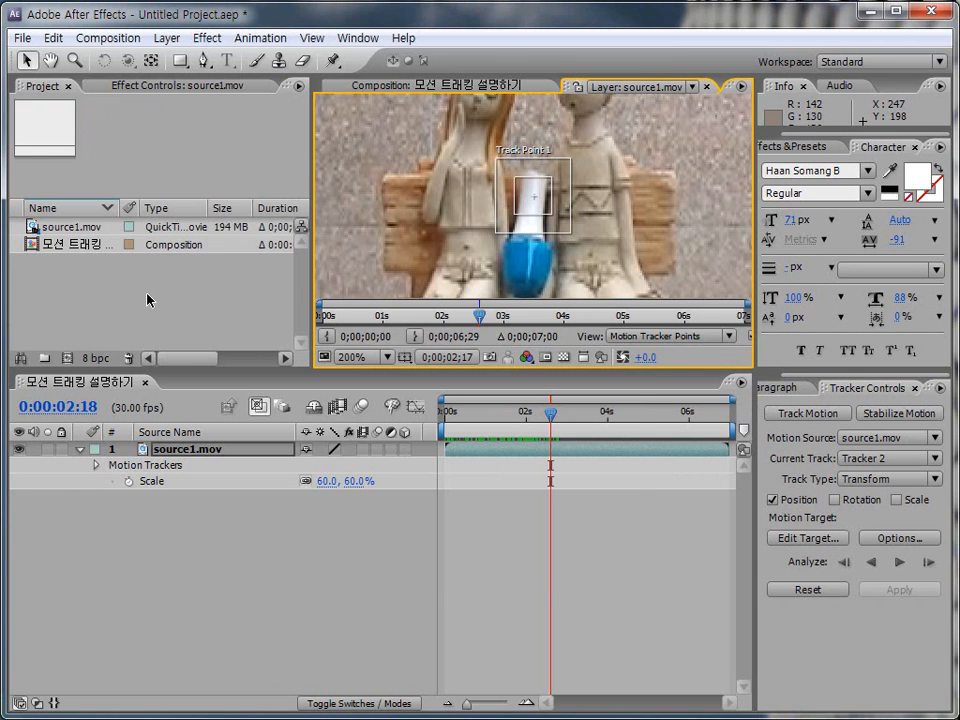
Import the title Illustrator file from the Lesson15 folder as footage.
{"action": "double_click", "coordinate": [150, 298]}
{"action": "left_click", "coordinate": [453, 92]}
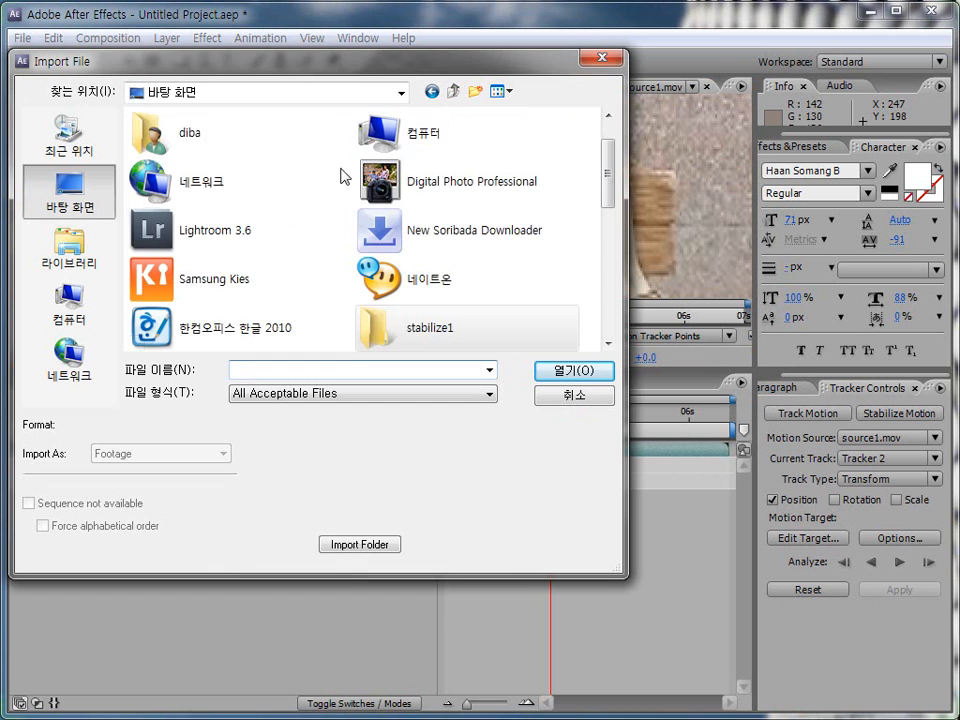
{"action": "left_click_drag", "start_coordinate": [607, 182], "coordinate": [607, 214]}
{"action": "double_click", "coordinate": [159, 271]}
{"action": "double_click", "coordinate": [176, 168]}
{"action": "scroll", "coordinate": [176, 170], "scroll_direction": "down", "scroll_amount": 5}
{"action": "double_click", "coordinate": [172, 290]}
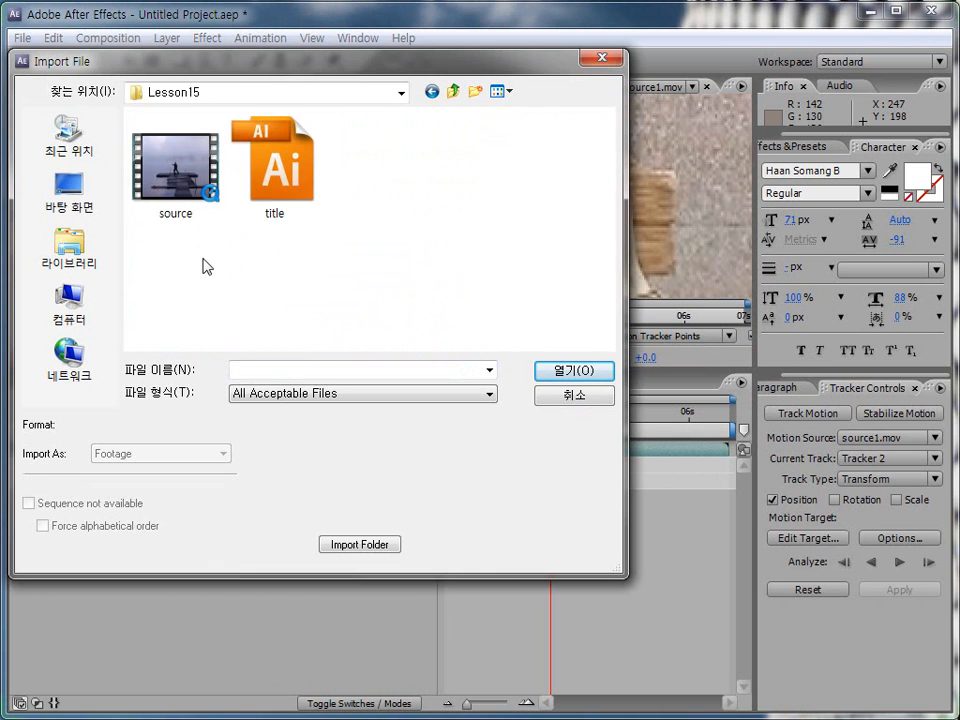
{"action": "left_click", "coordinate": [270, 165]}
{"action": "left_click", "coordinate": [561, 372]}
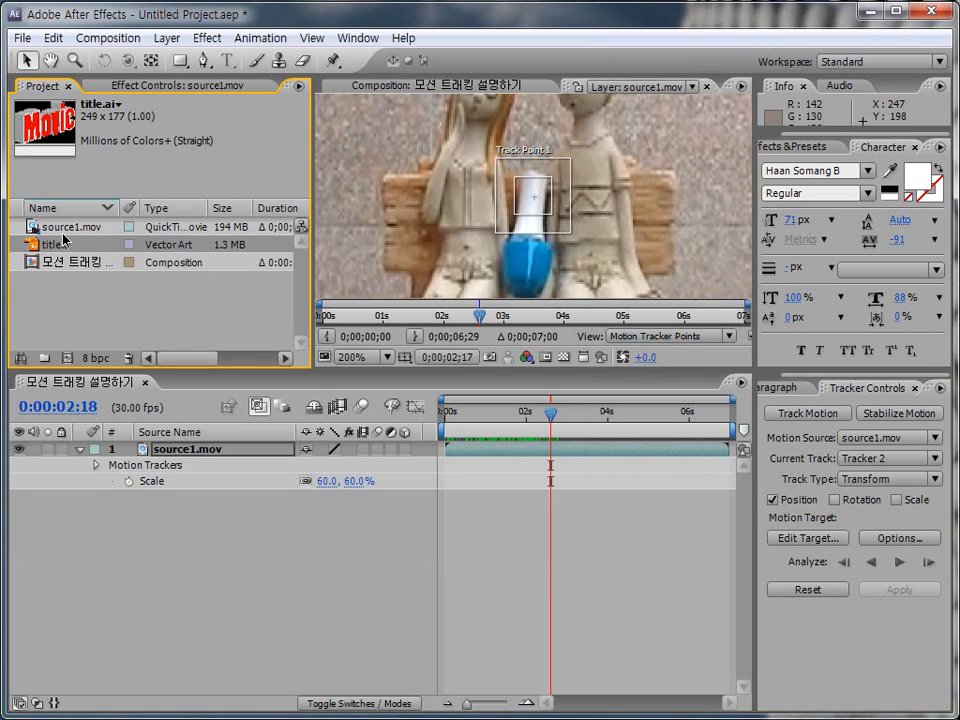
Add title.ai to the composition above the source1.mov layer and scale it to 30%.
{"action": "left_click_drag", "start_coordinate": [60, 244], "coordinate": [118, 455]}
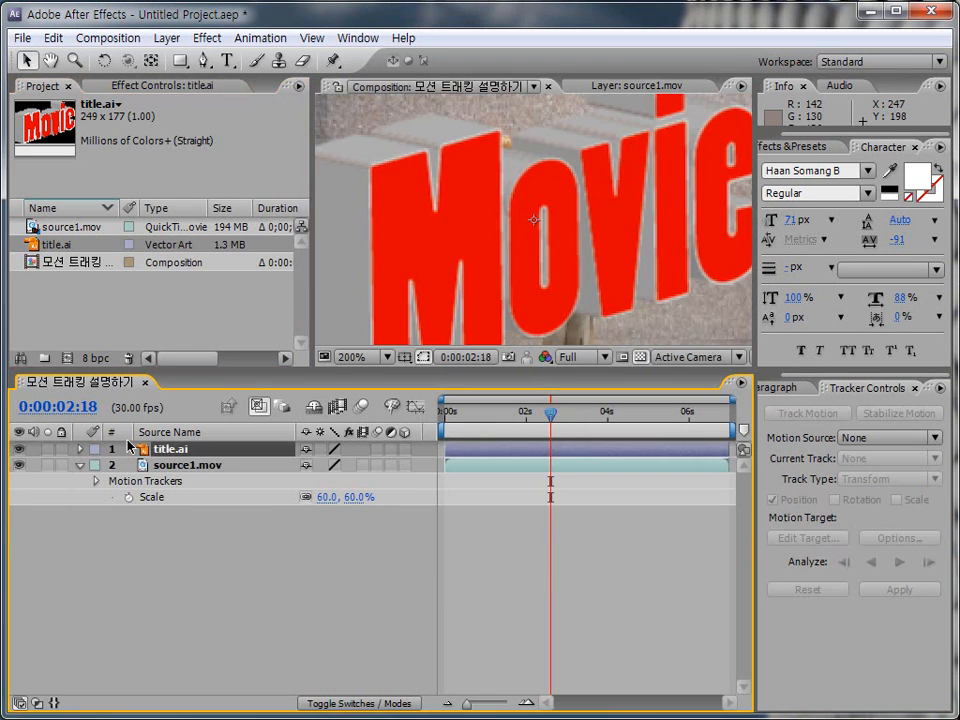
{"action": "key", "text": "s"}
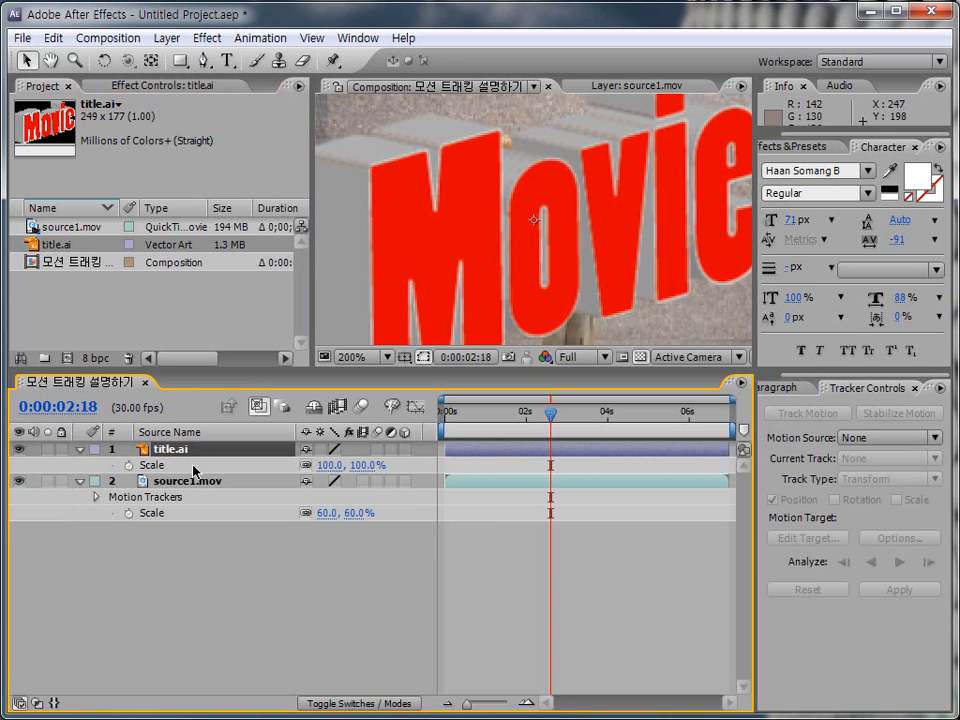
{"action": "left_click", "coordinate": [328, 465]}
{"action": "type", "text": "30"}
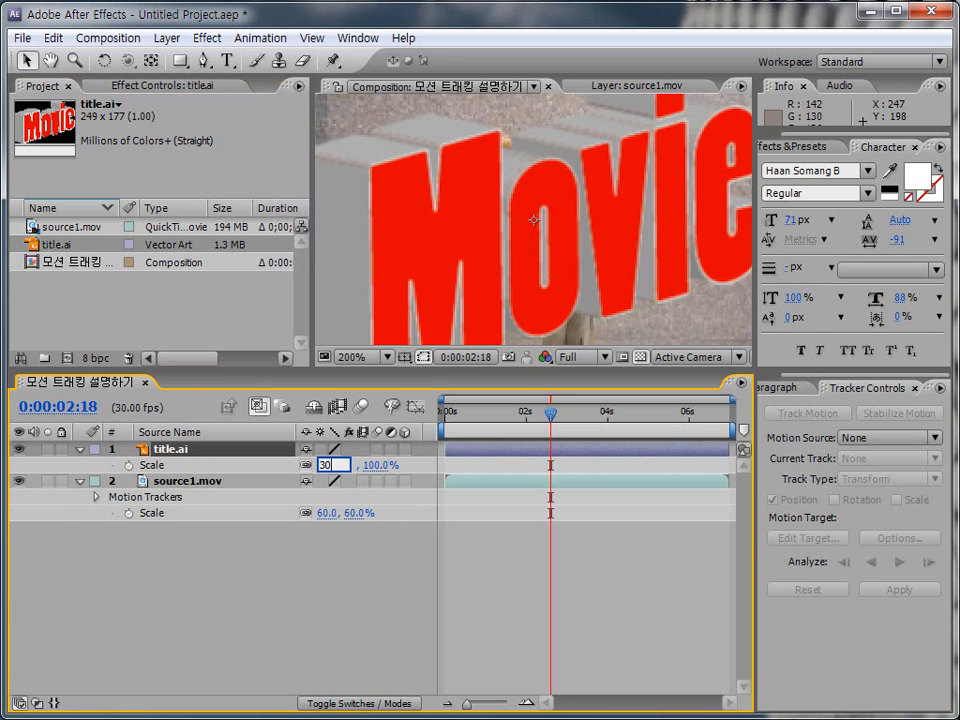
{"action": "key", "text": "Return"}
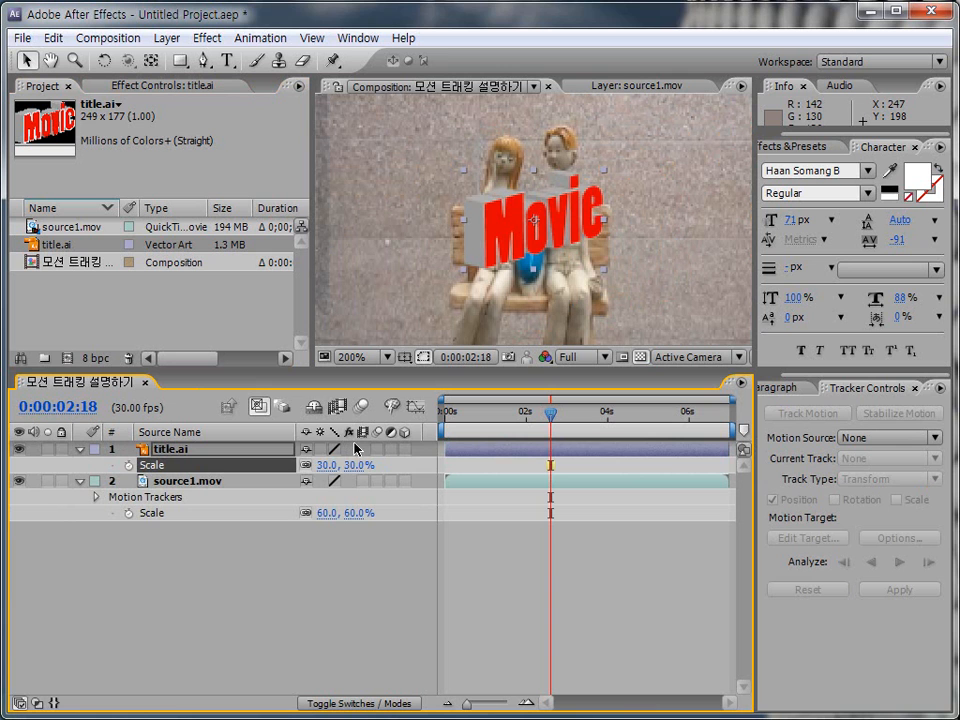
Start a new Track Motion track on the source1.mov layer and set its motion target to the title.ai layer.
{"action": "left_click", "coordinate": [207, 486]}
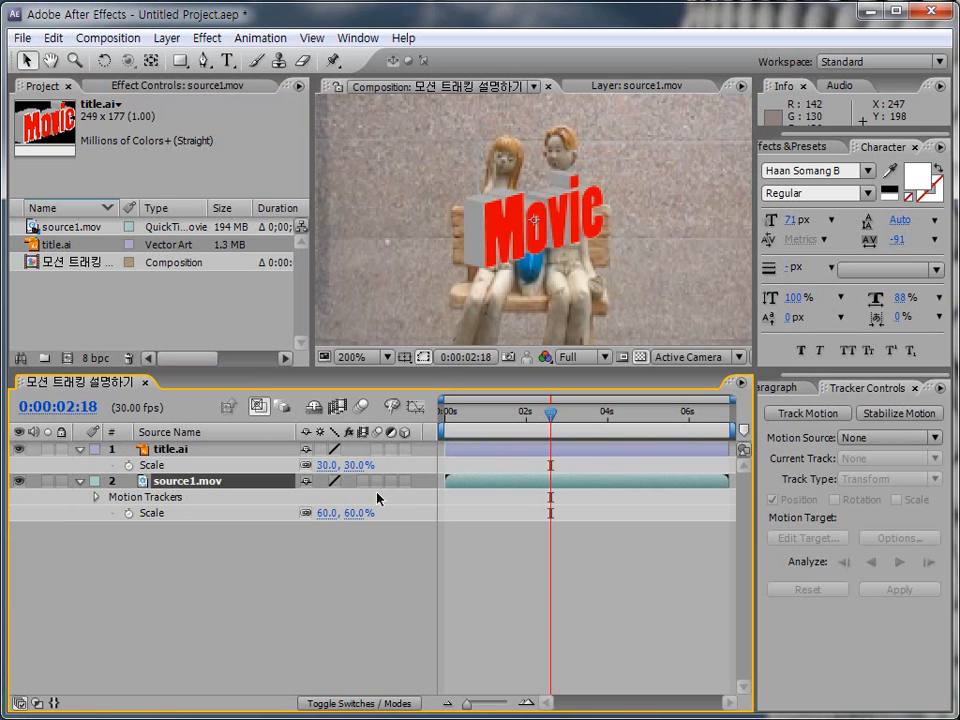
{"action": "left_click", "coordinate": [818, 420]}
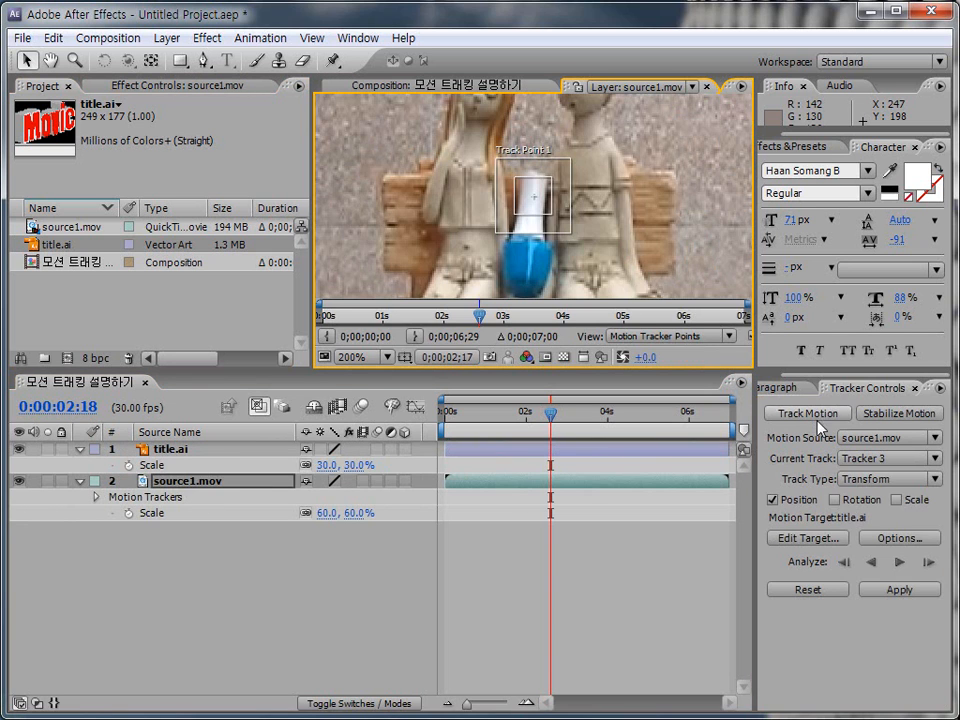
{"action": "left_click", "coordinate": [817, 541]}
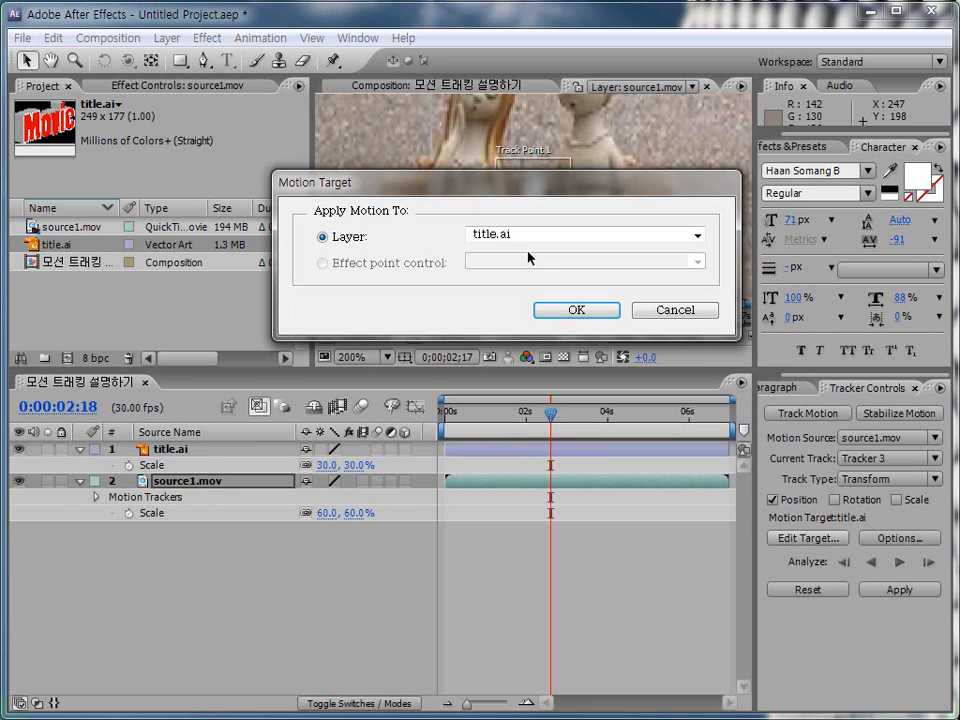
{"action": "left_click", "coordinate": [601, 238]}
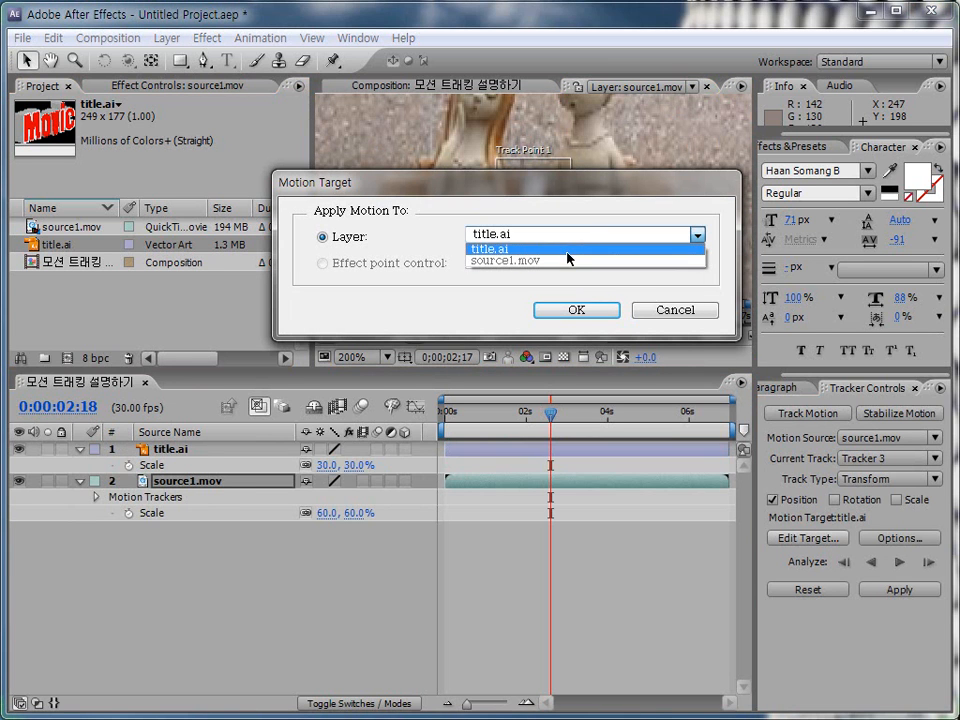
{"action": "left_click", "coordinate": [502, 252]}
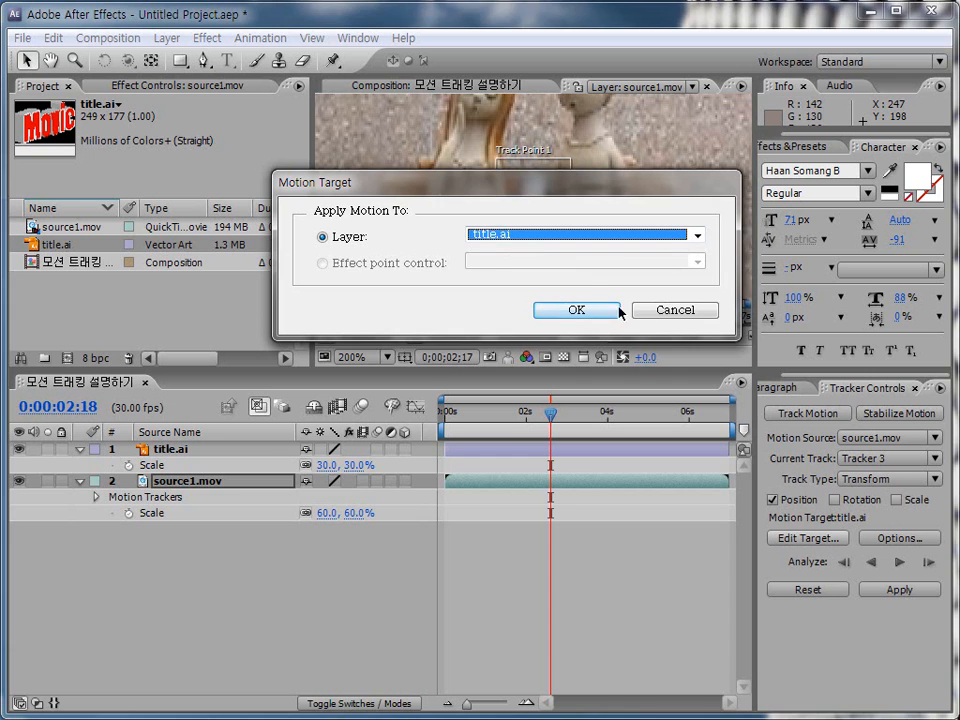
{"action": "left_click", "coordinate": [576, 310]}
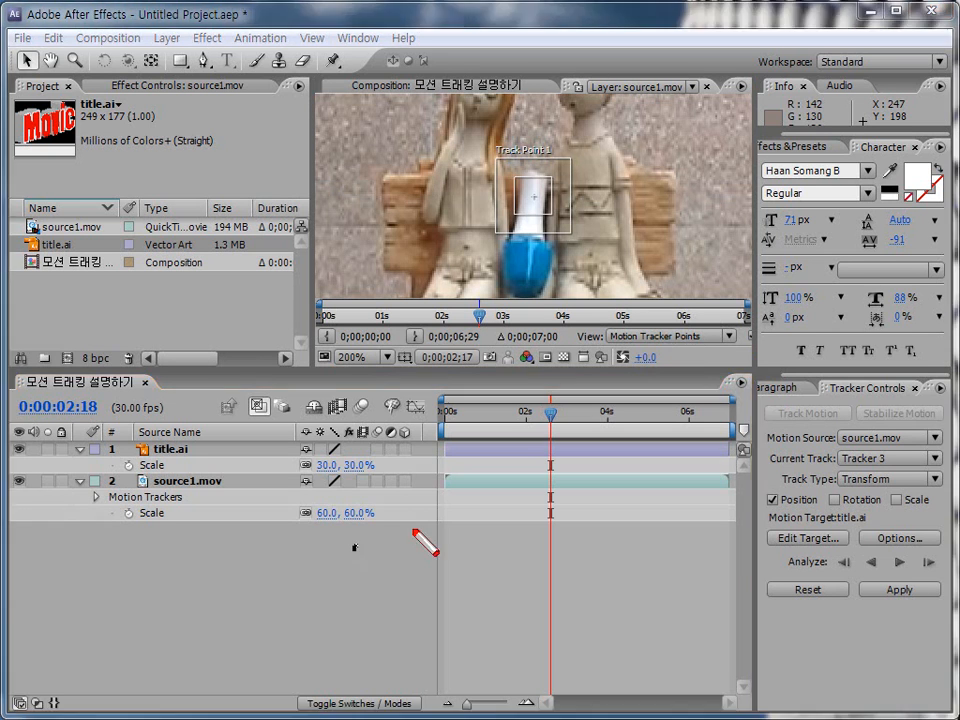
Open the motion tracker options for Tracker 3 and examine the track name, tracker plug-in and channel settings.
{"action": "left_click", "coordinate": [893, 545]}
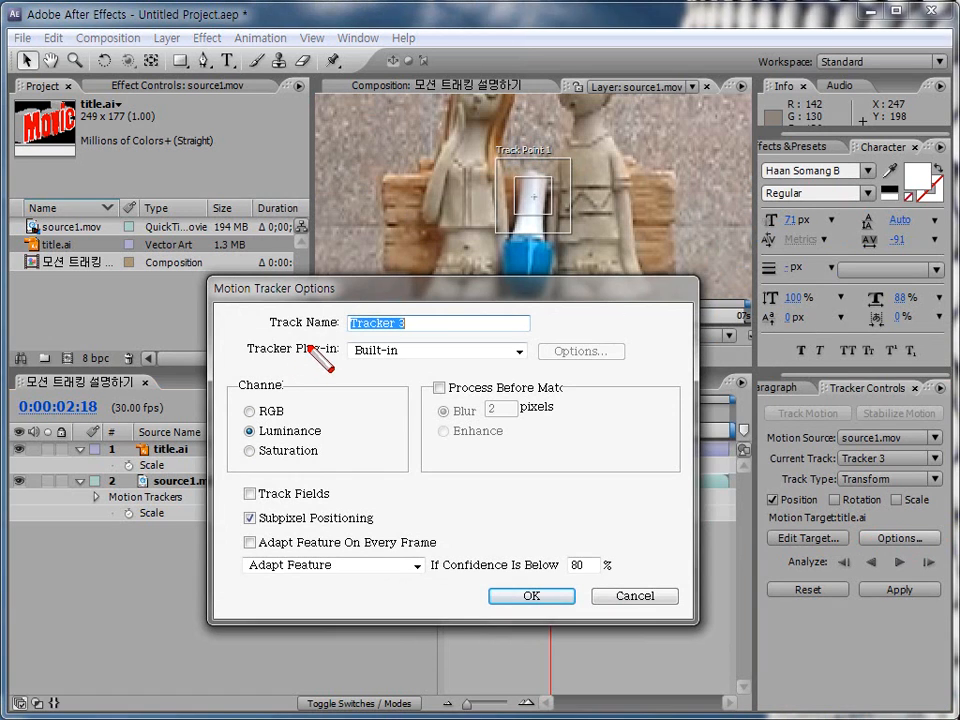
{"action": "left_click_drag", "start_coordinate": [530, 340], "coordinate": [544, 334]}
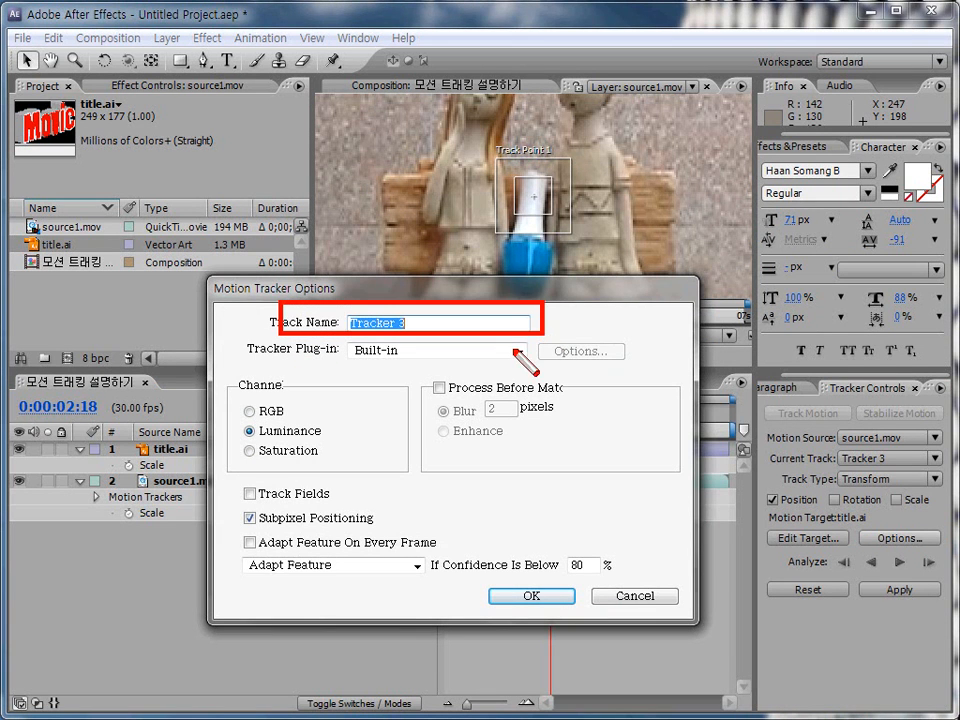
{"action": "key", "text": "Escape"}
{"action": "key", "text": "ctrl+shift+d"}
{"action": "mouse_move", "coordinate": [280, 339]}
{"action": "left_mouse_down"}
{"action": "mouse_move", "coordinate": [416, 366]}
{"action": "mouse_move", "coordinate": [533, 368]}
{"action": "left_mouse_up"}
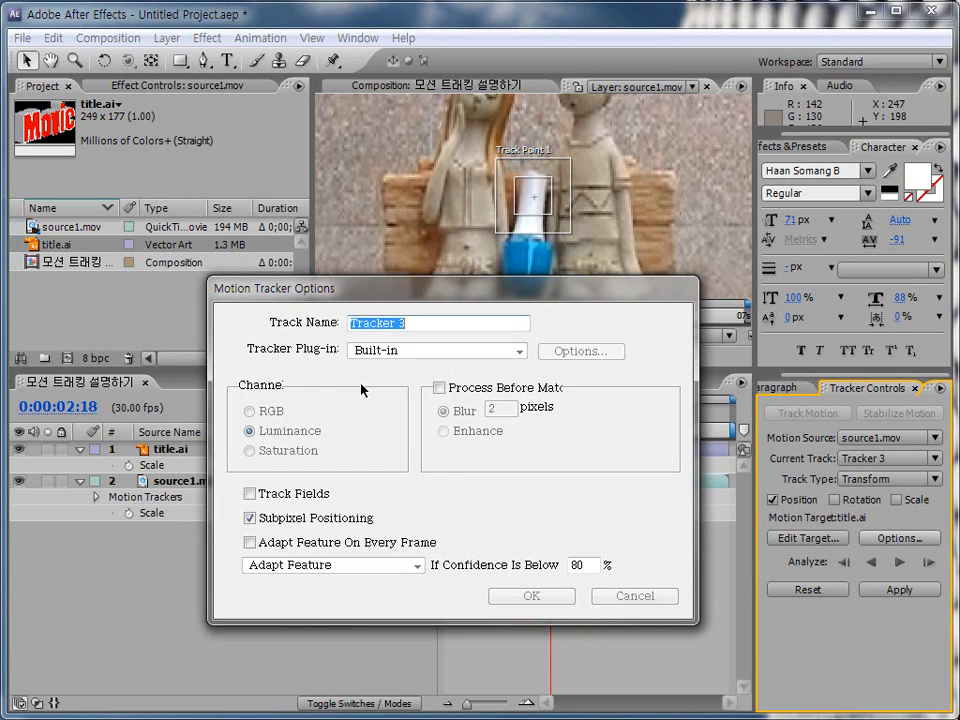
{"action": "mouse_move", "coordinate": [222, 374]}
{"action": "left_mouse_down"}
{"action": "mouse_move", "coordinate": [388, 398]}
{"action": "mouse_move", "coordinate": [412, 465]}
{"action": "left_mouse_up"}
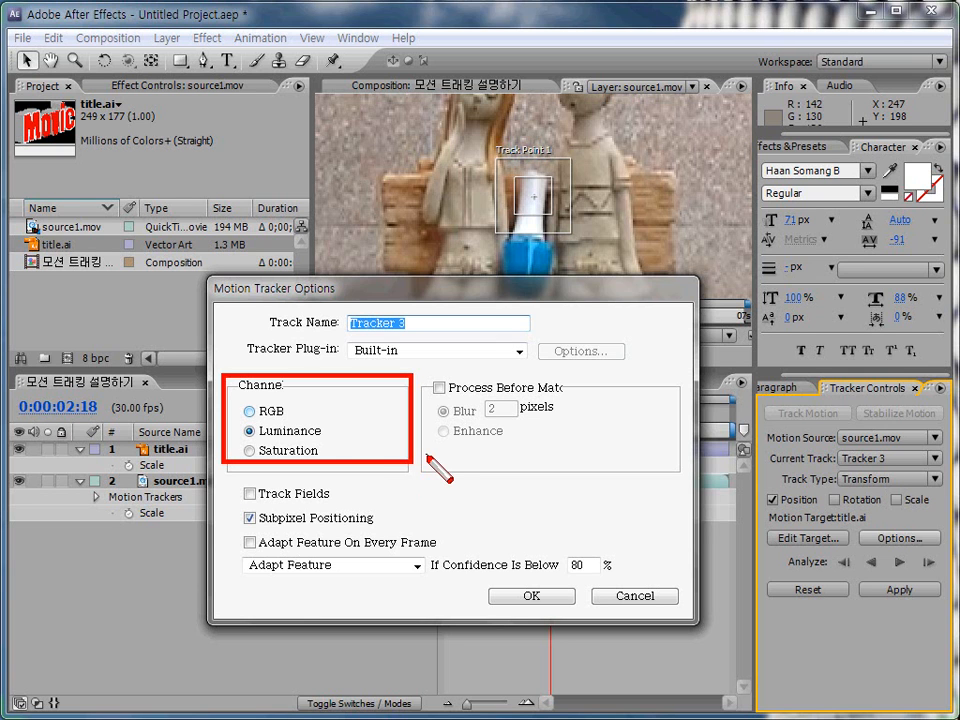
{"action": "key", "text": "Escape"}
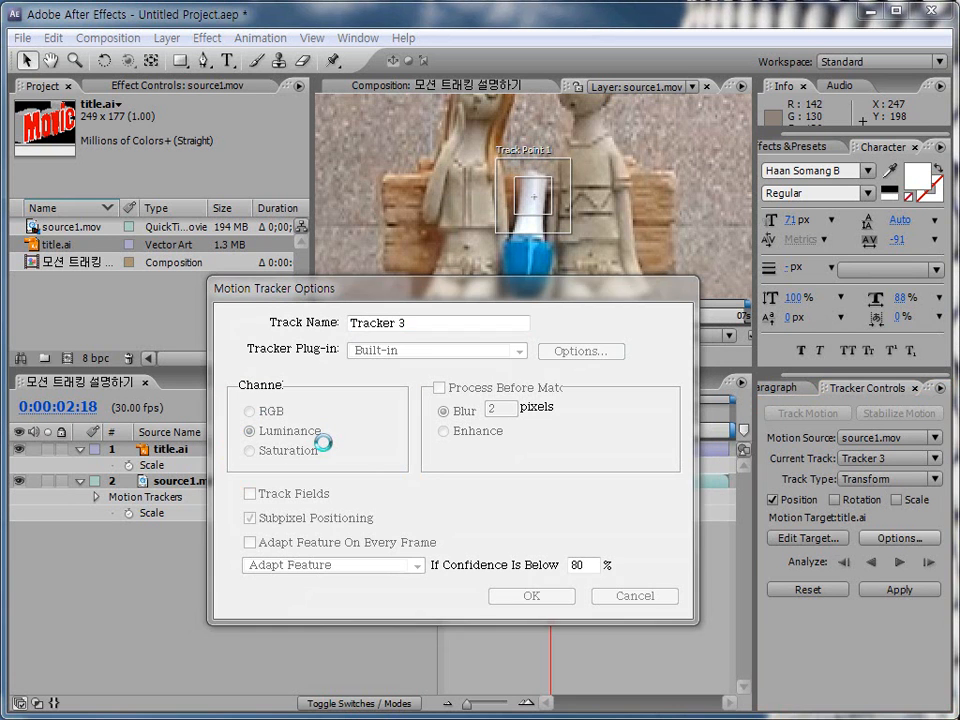
Try the RGB and Saturation tracking channels, and set the channel back to Luminance.
{"action": "left_click", "coordinate": [268, 412]}
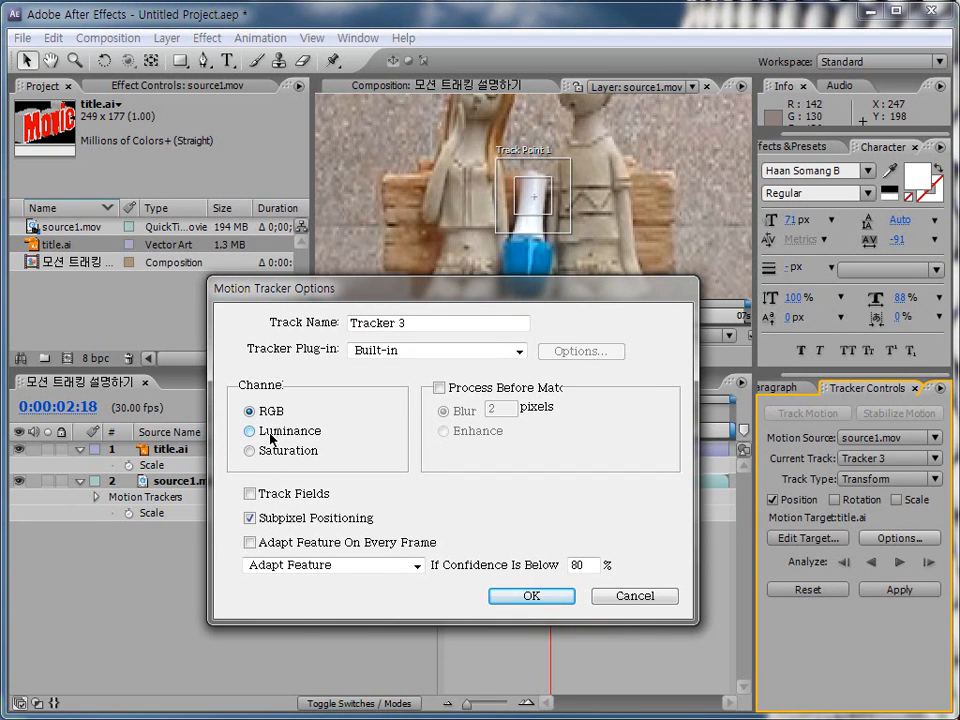
{"action": "left_click", "coordinate": [270, 434]}
{"action": "left_click", "coordinate": [274, 451]}
{"action": "left_click", "coordinate": [276, 436]}
Examine the Process Before Match settings by enabling the option and disabling it again.
{"action": "left_click_drag", "start_coordinate": [413, 370], "coordinate": [594, 436]}
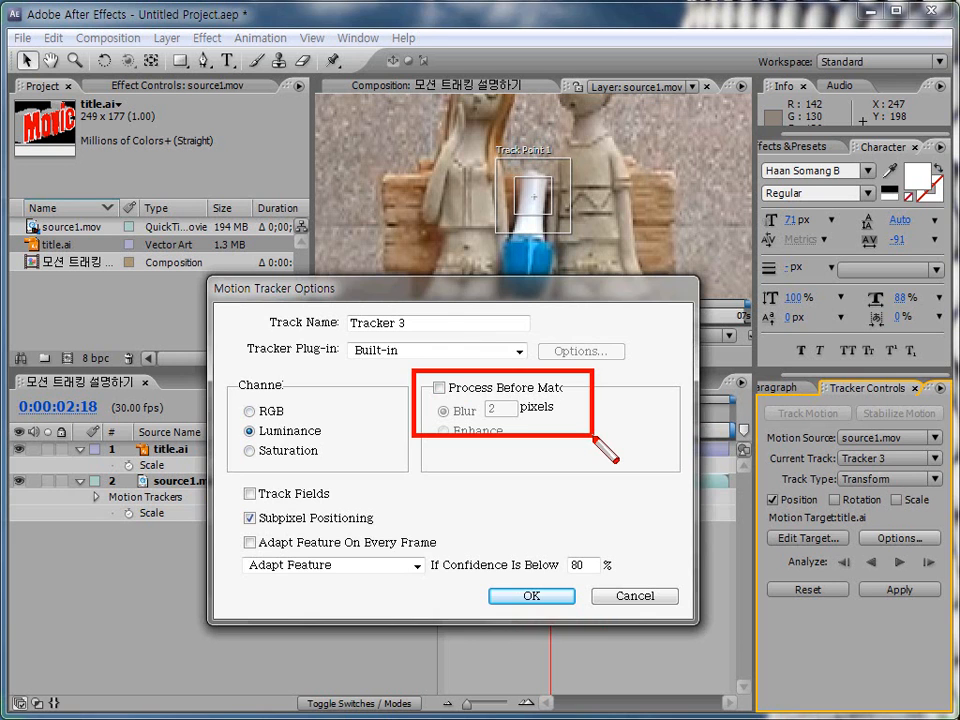
{"action": "key", "text": "Escape"}
{"action": "left_click", "coordinate": [439, 388]}
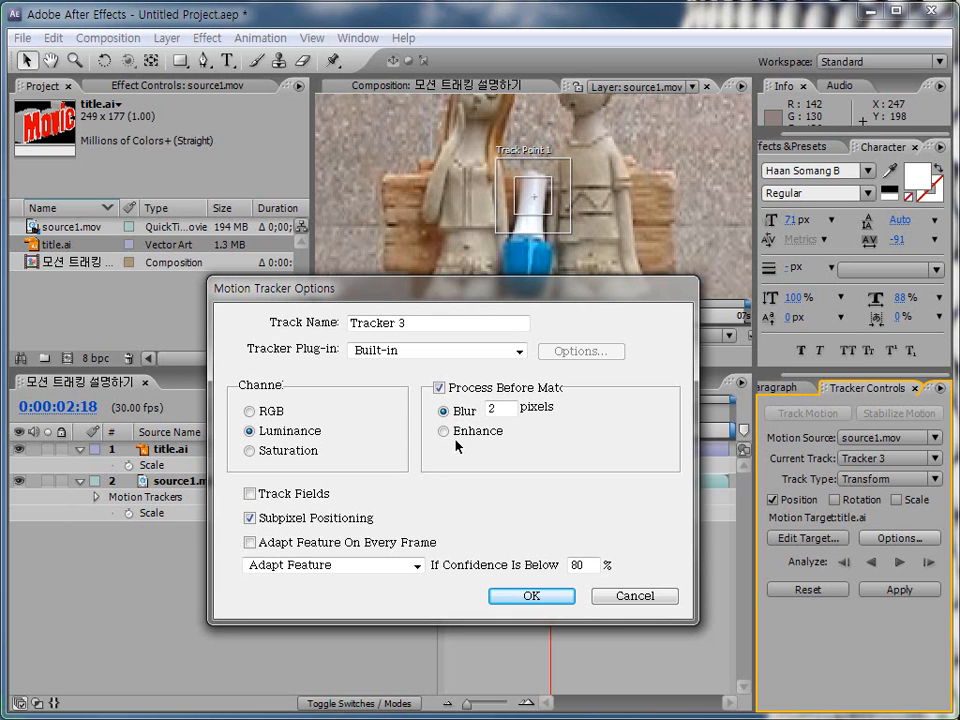
{"action": "left_click", "coordinate": [439, 388]}
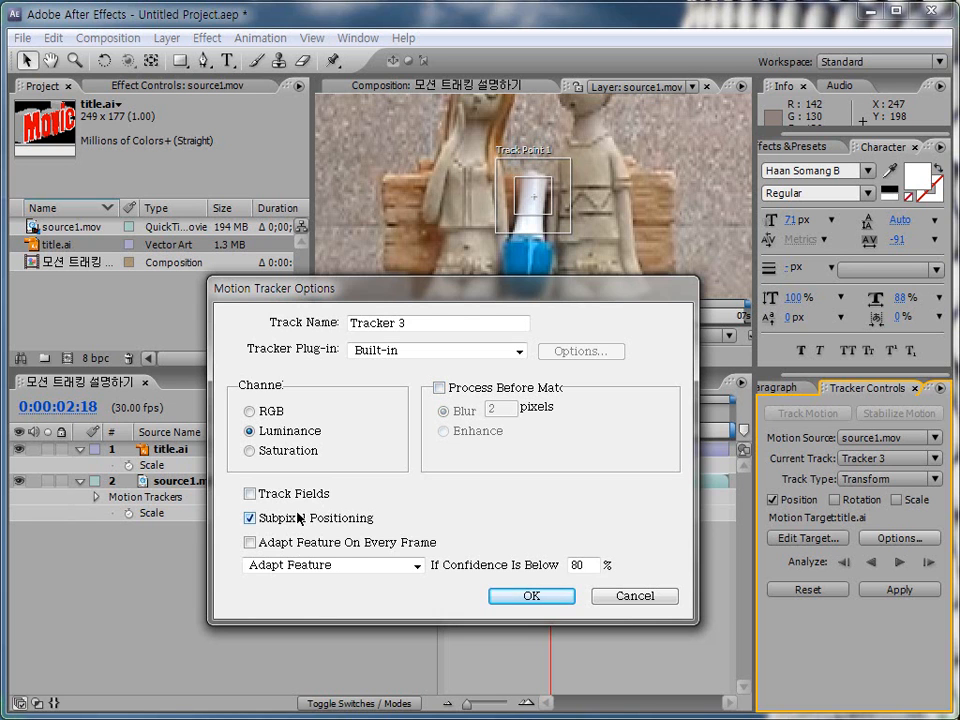
Examine the Track Fields, Subpixel Positioning and Adapt Feature On Every Frame options of the tracker.
{"action": "mouse_move", "coordinate": [232, 479]}
{"action": "left_mouse_down"}
{"action": "mouse_move", "coordinate": [650, 602]}
{"action": "mouse_move", "coordinate": [574, 563]}
{"action": "left_mouse_up"}
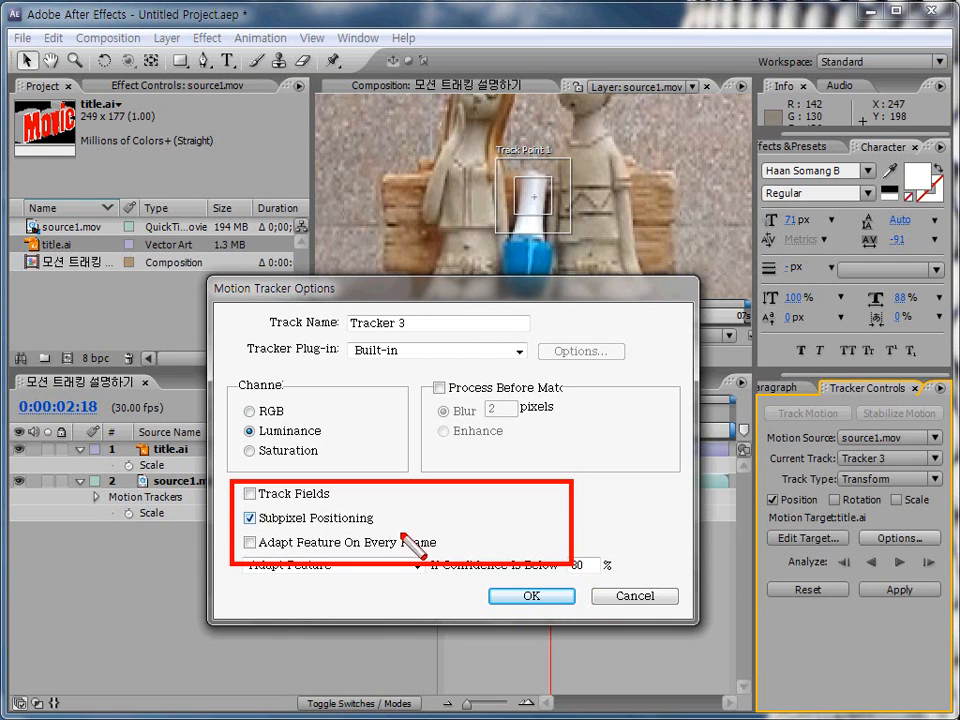
{"action": "key", "text": "ctrl+z"}
{"action": "mouse_move", "coordinate": [237, 481]}
{"action": "left_mouse_down"}
{"action": "mouse_move", "coordinate": [279, 501]}
{"action": "mouse_move", "coordinate": [342, 502]}
{"action": "left_mouse_up"}
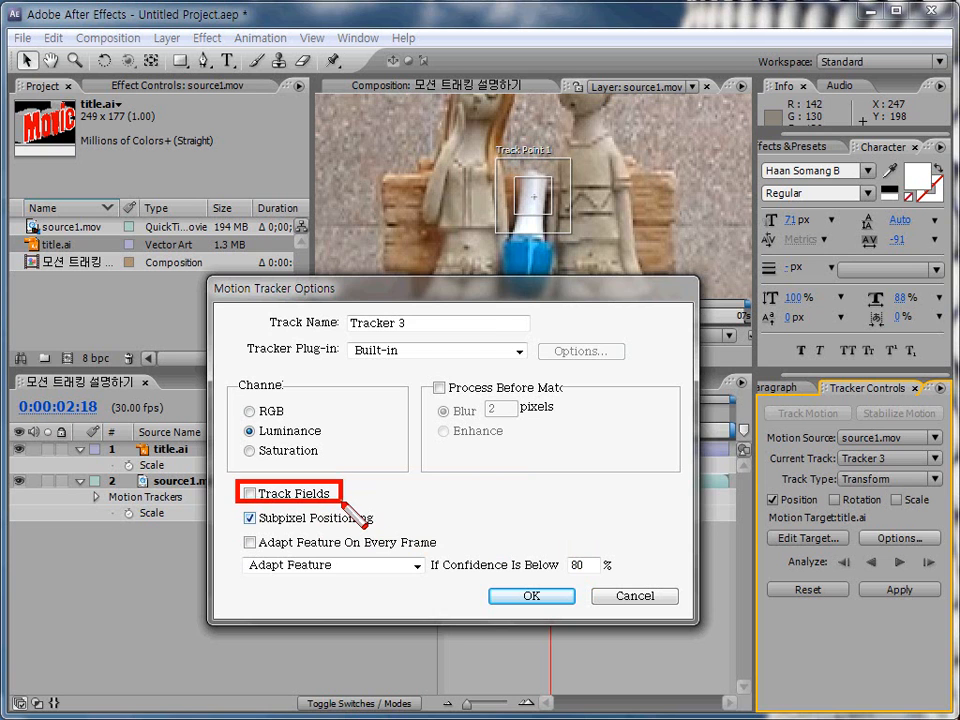
{"action": "key", "text": "Escape"}
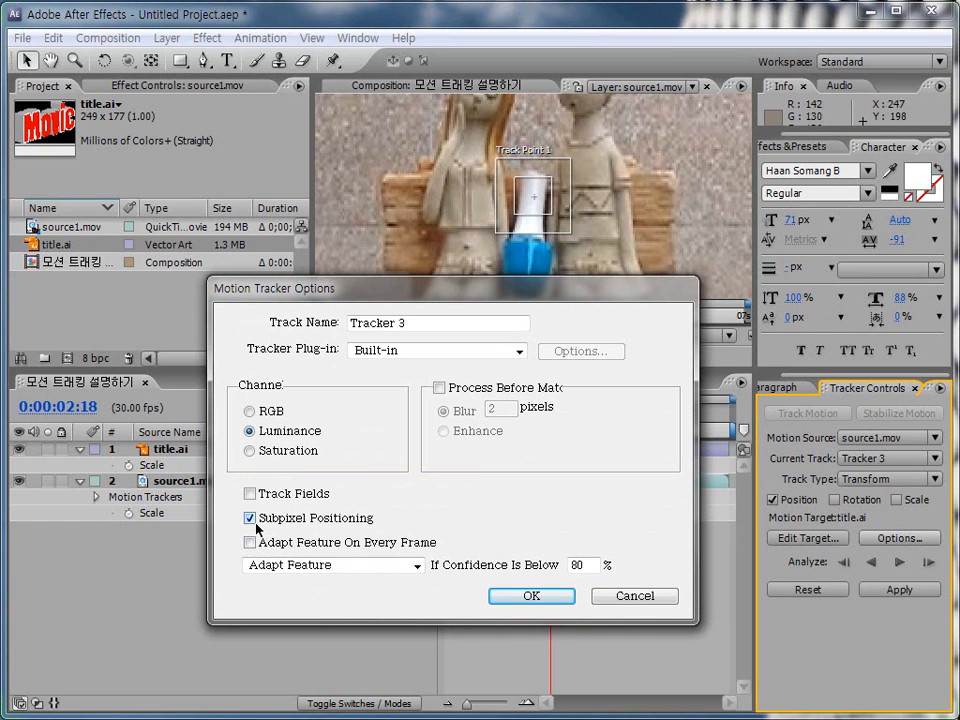
{"action": "key", "text": "ctrl+2"}
{"action": "left_click_drag", "start_coordinate": [223, 503], "coordinate": [383, 527]}
{"action": "key", "text": "Escape"}
{"action": "mouse_move", "coordinate": [242, 534]}
{"action": "left_mouse_down"}
{"action": "mouse_move", "coordinate": [332, 560]}
{"action": "mouse_move", "coordinate": [447, 558]}
{"action": "left_mouse_up"}
{"action": "key", "text": "Escape"}
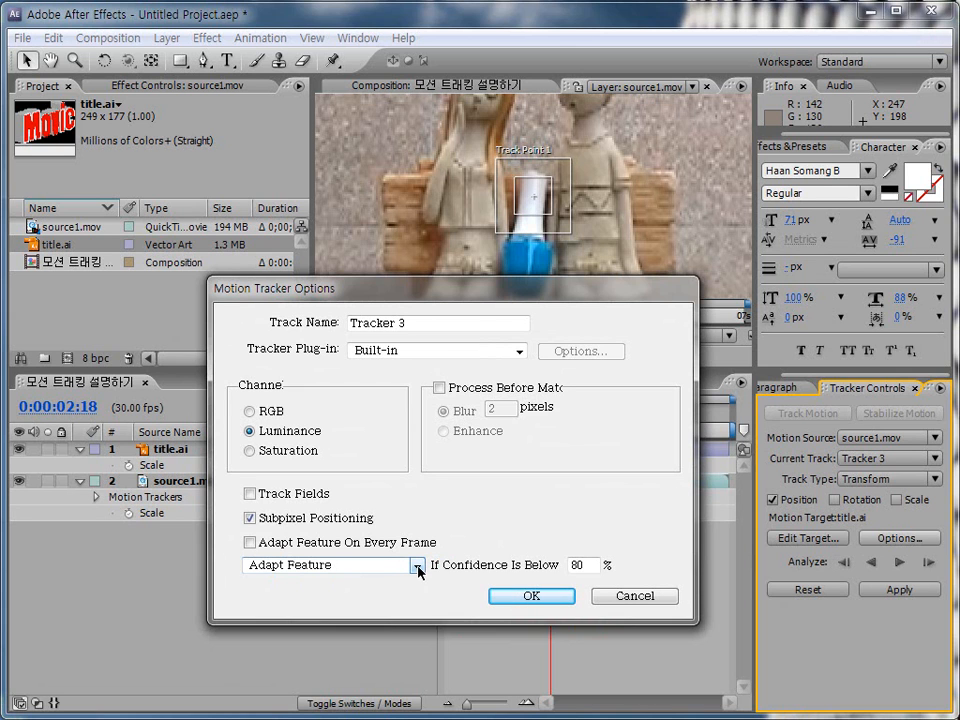
Review the tracker's available actions for low confidence, keep Adapt Feature, and close the tracker options without applying changes.
{"action": "left_click", "coordinate": [418, 566]}
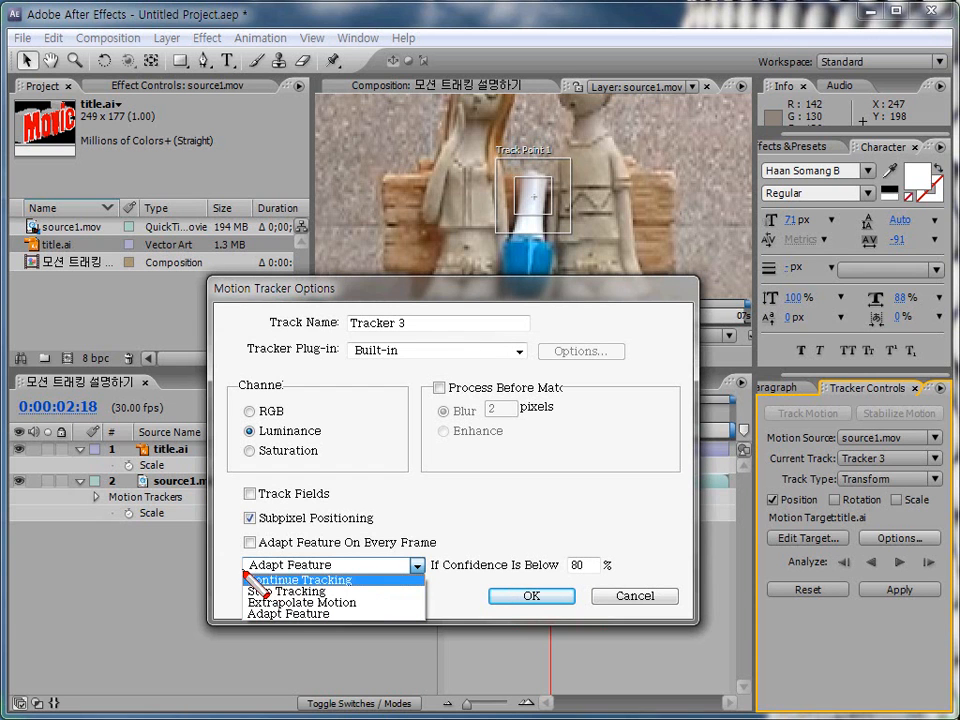
{"action": "left_click_drag", "start_coordinate": [243, 571], "coordinate": [418, 631]}
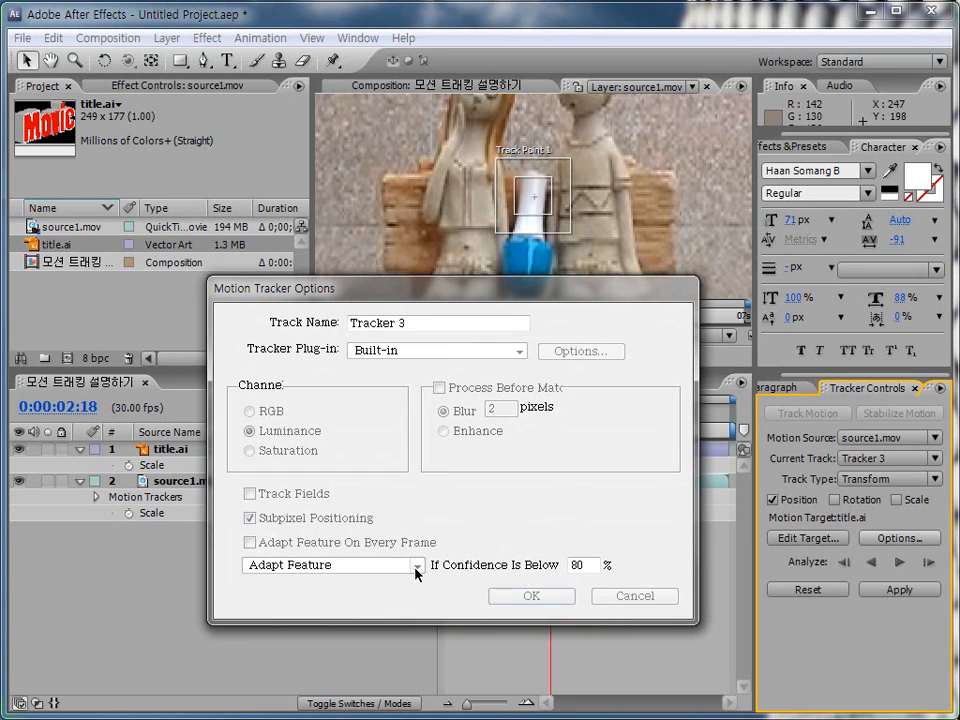
{"action": "left_click", "coordinate": [416, 565]}
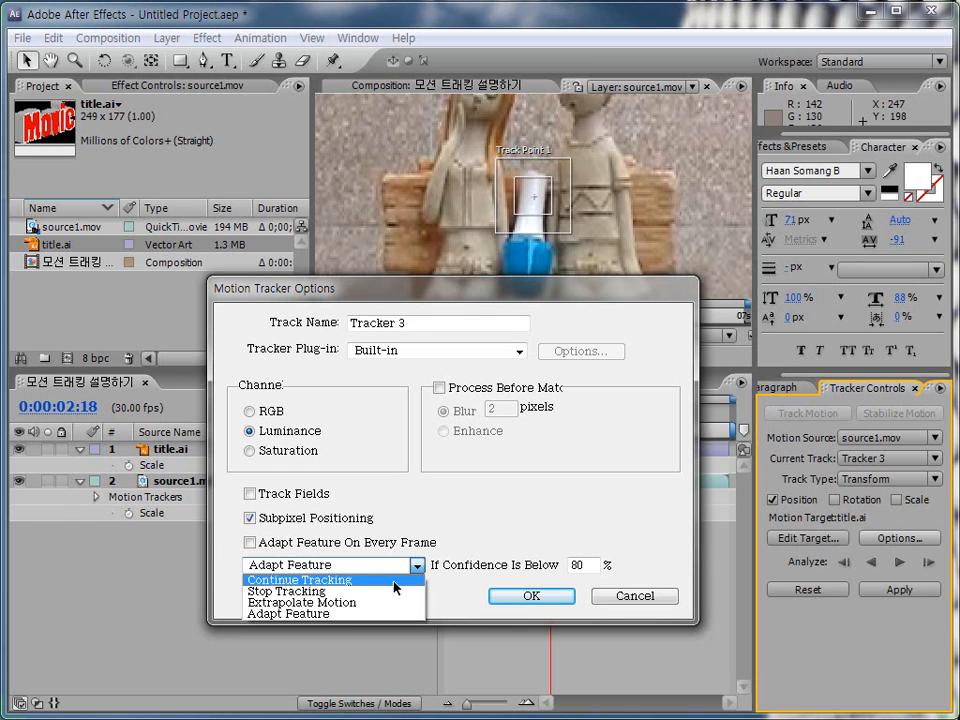
{"action": "left_click", "coordinate": [462, 535]}
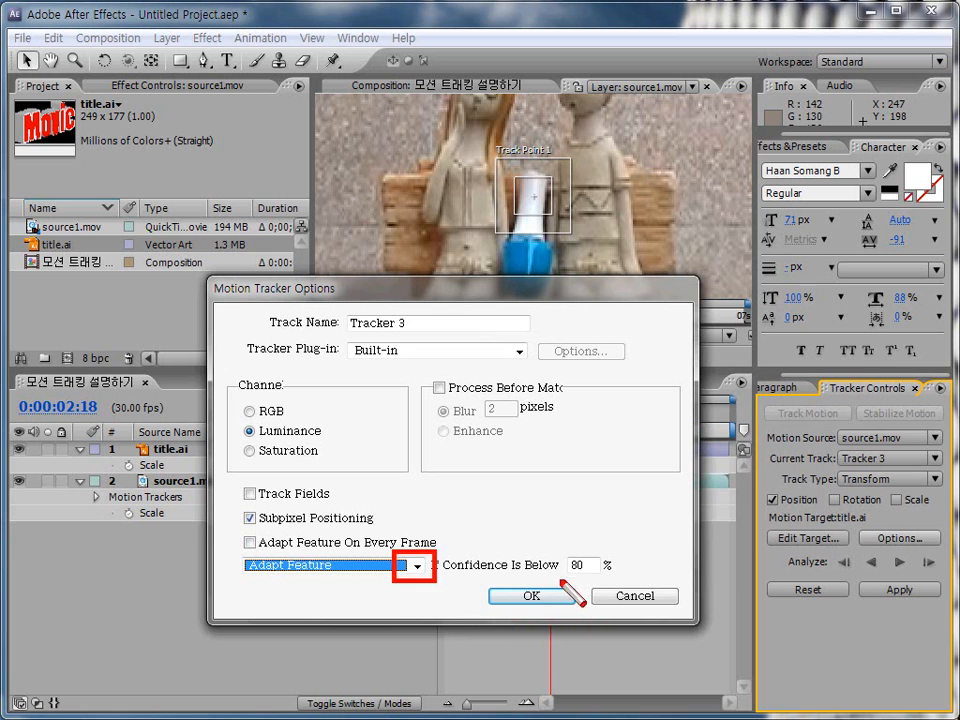
{"action": "key", "text": "Escape"}
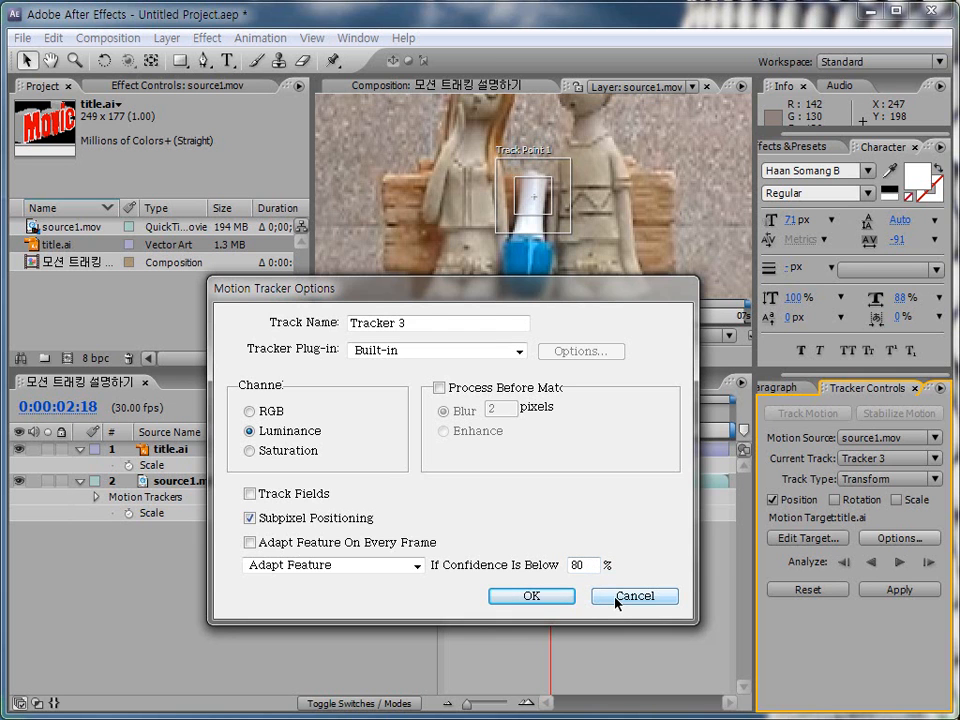
{"action": "left_click", "coordinate": [616, 598]}
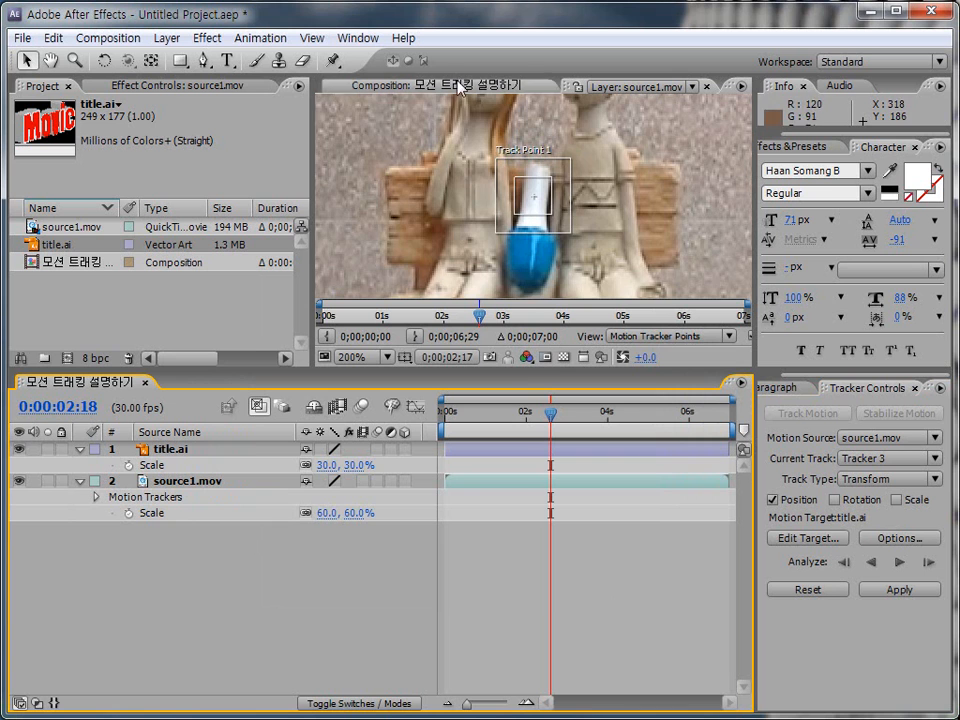
Zoom the source1.mov layer view out to 50%.
{"action": "scroll", "coordinate": [434, 172], "scroll_direction": "down", "scroll_amount": 4}
{"action": "scroll", "coordinate": [437, 185], "scroll_direction": "down", "scroll_amount": 1}
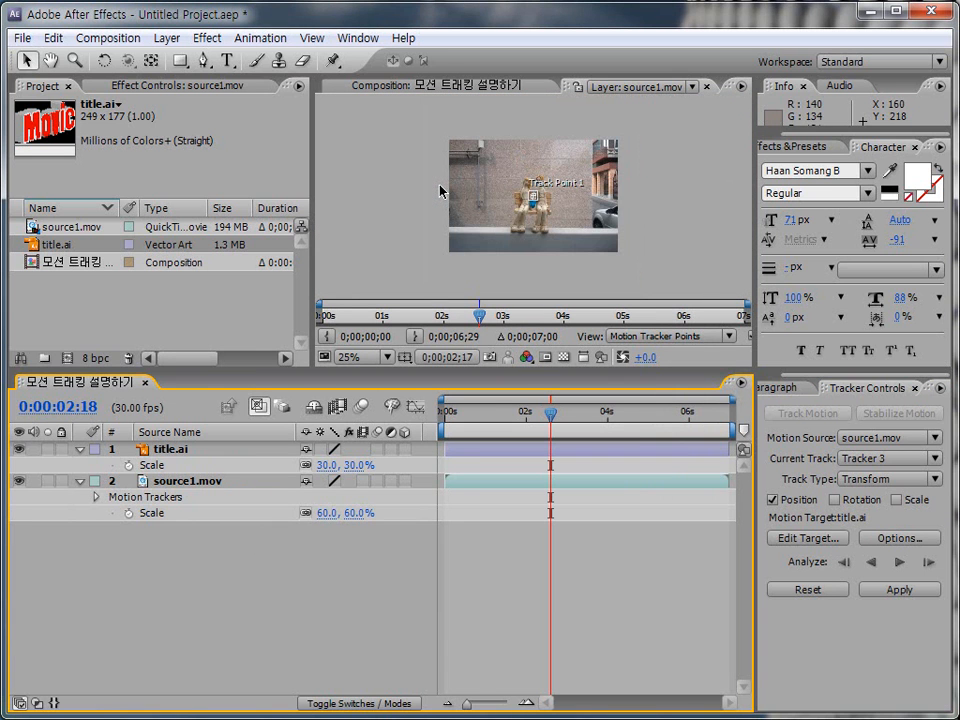
{"action": "scroll", "coordinate": [440, 191], "scroll_direction": "up", "scroll_amount": 1}
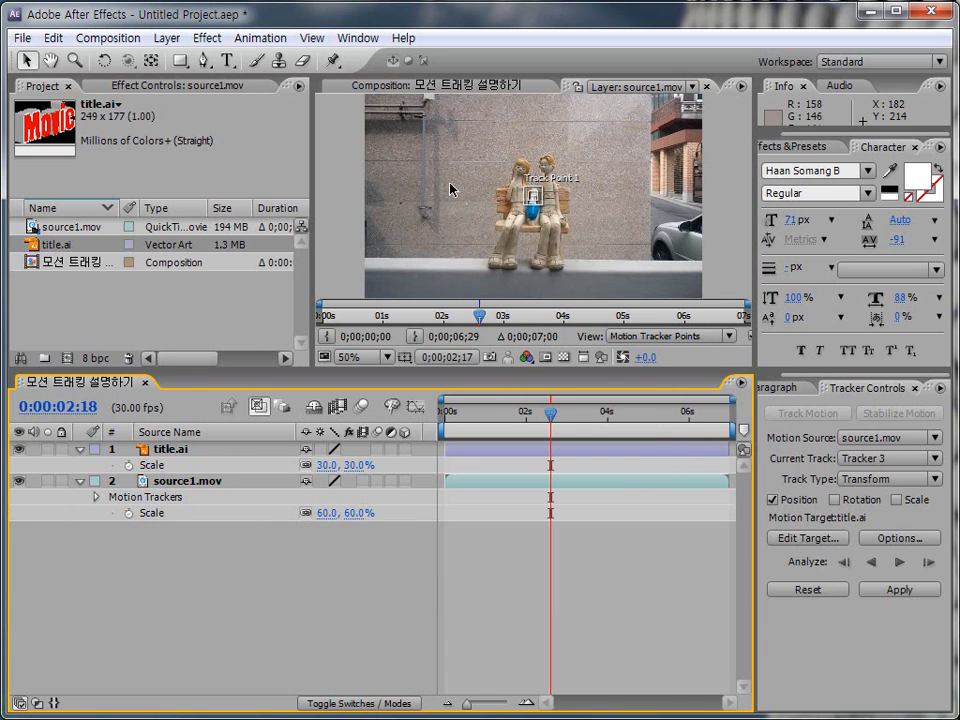